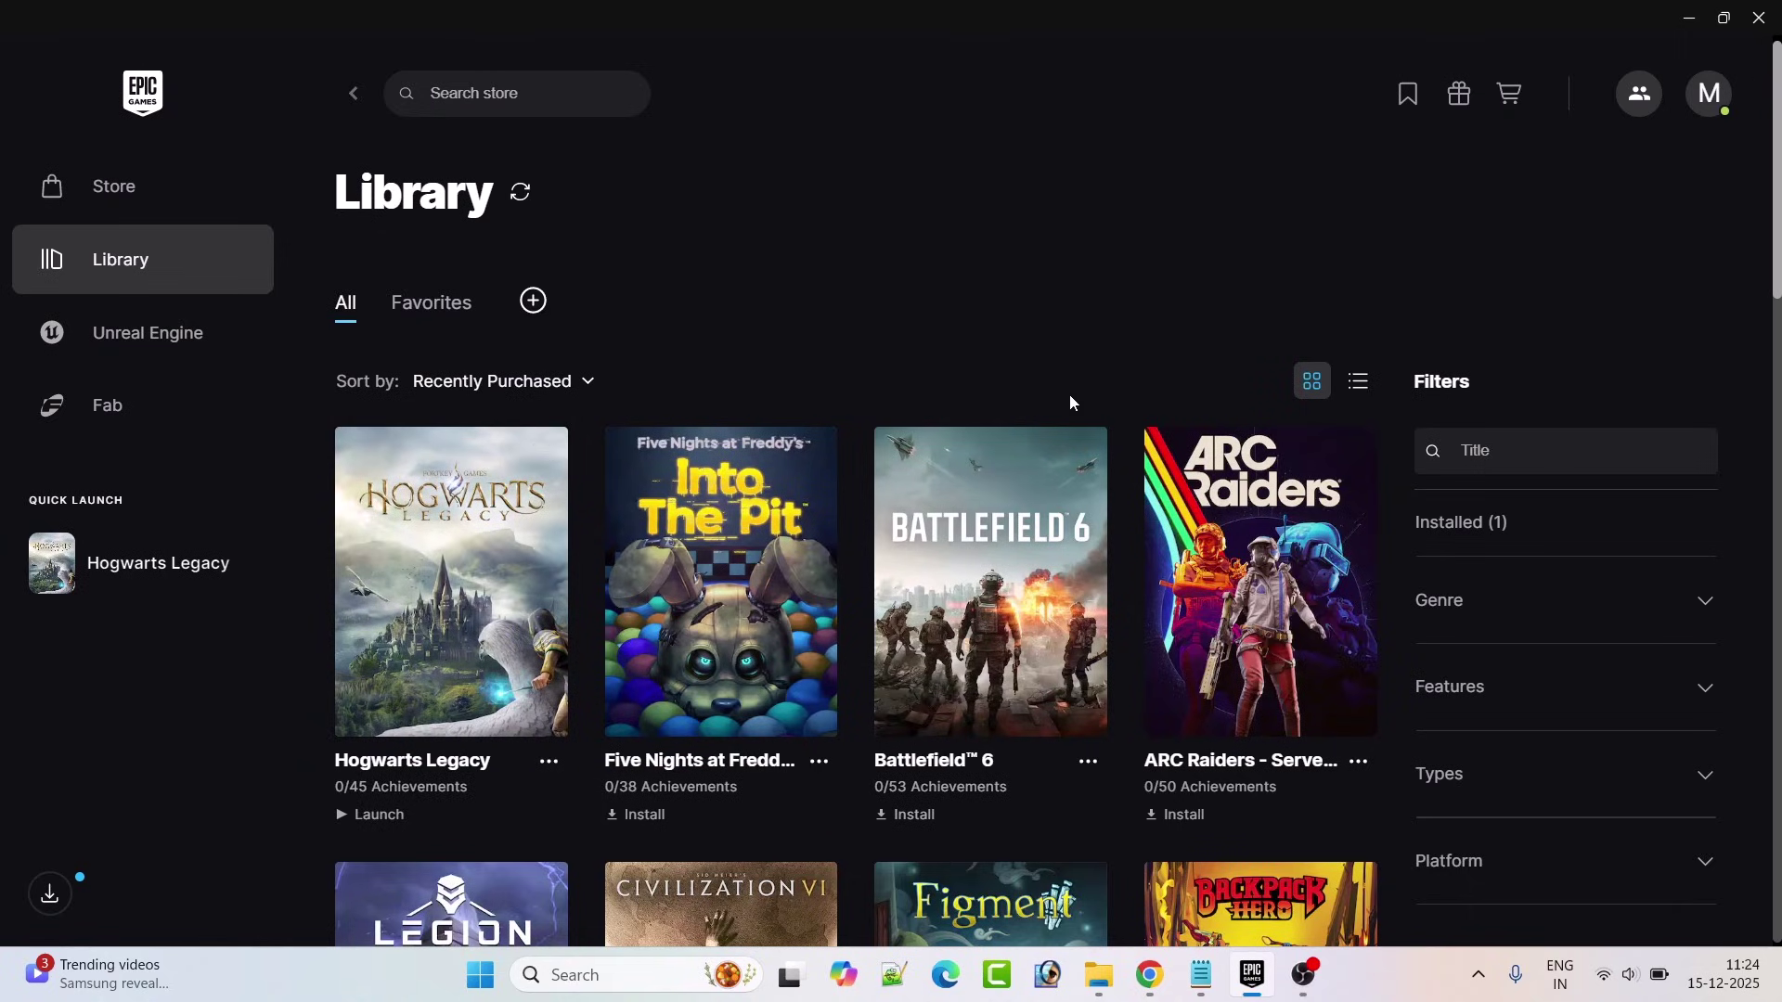
Review the Hogwarts Legacy store page's supported text and audio languages by highlighting them
key(alt+Tab)
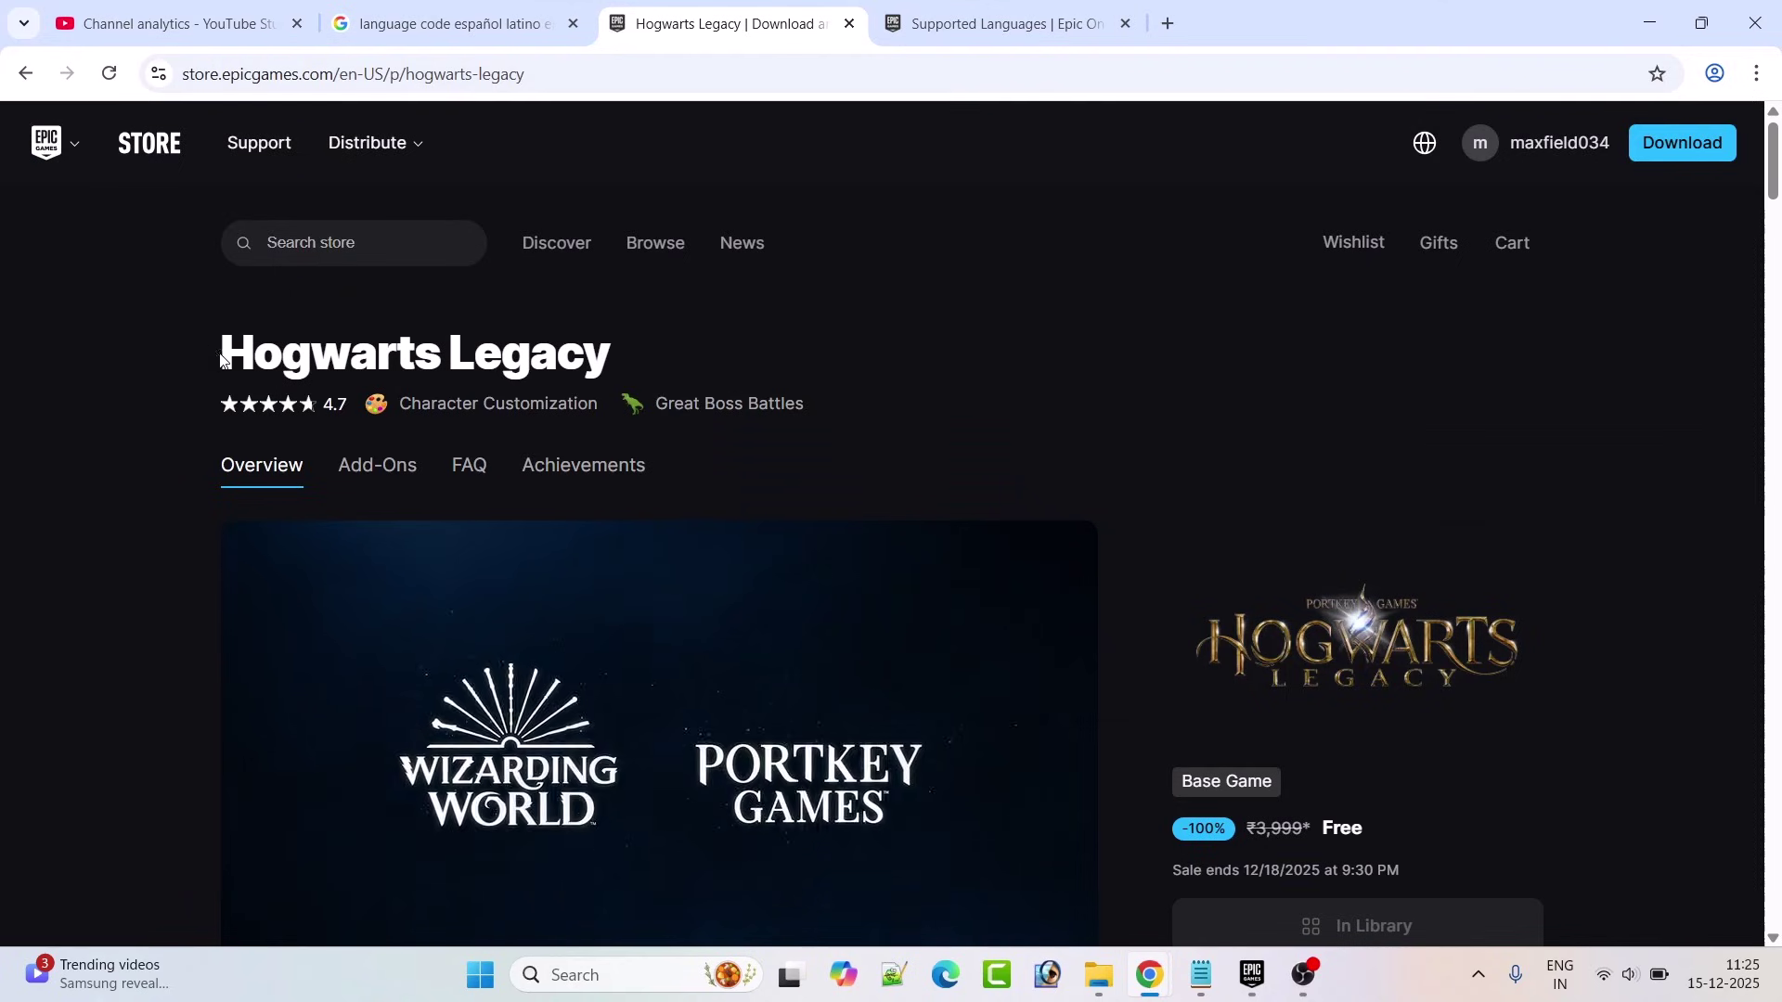
drag(220, 353, 644, 353)
scroll(89, 696, down, 5)
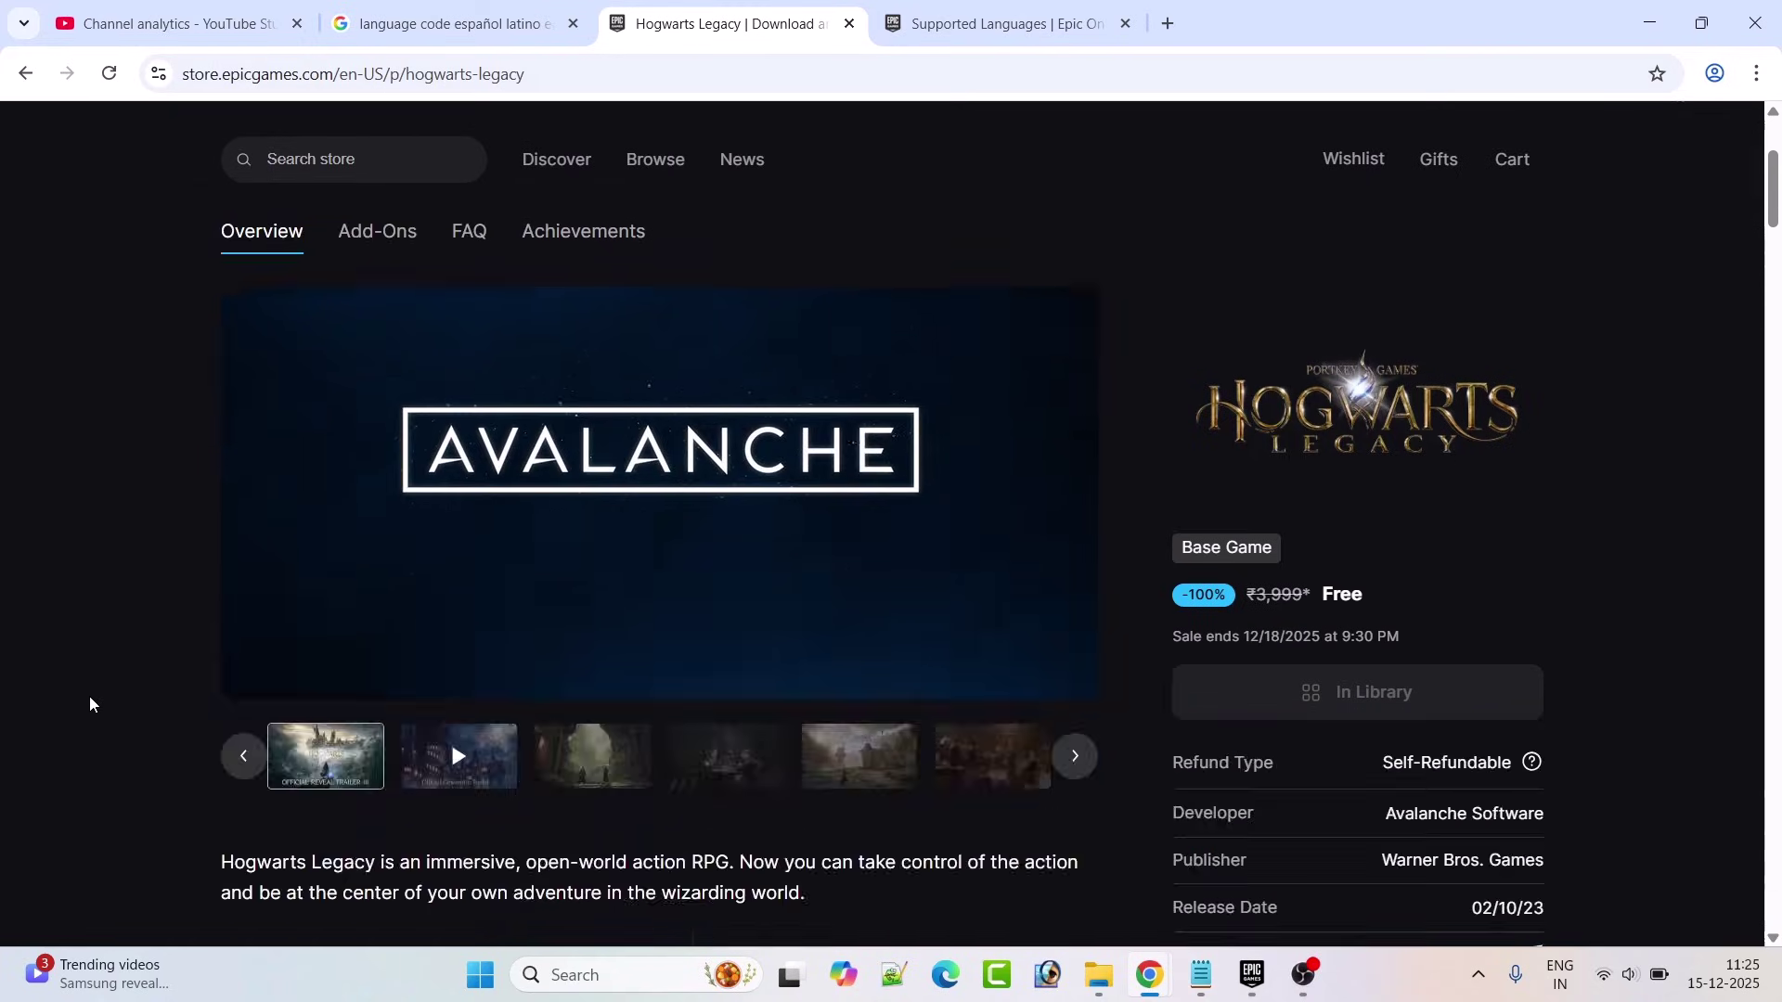
scroll(90, 695, down, 5)
scroll(91, 695, down, 5)
scroll(91, 695, down, 5)
scroll(91, 695, down, 5)
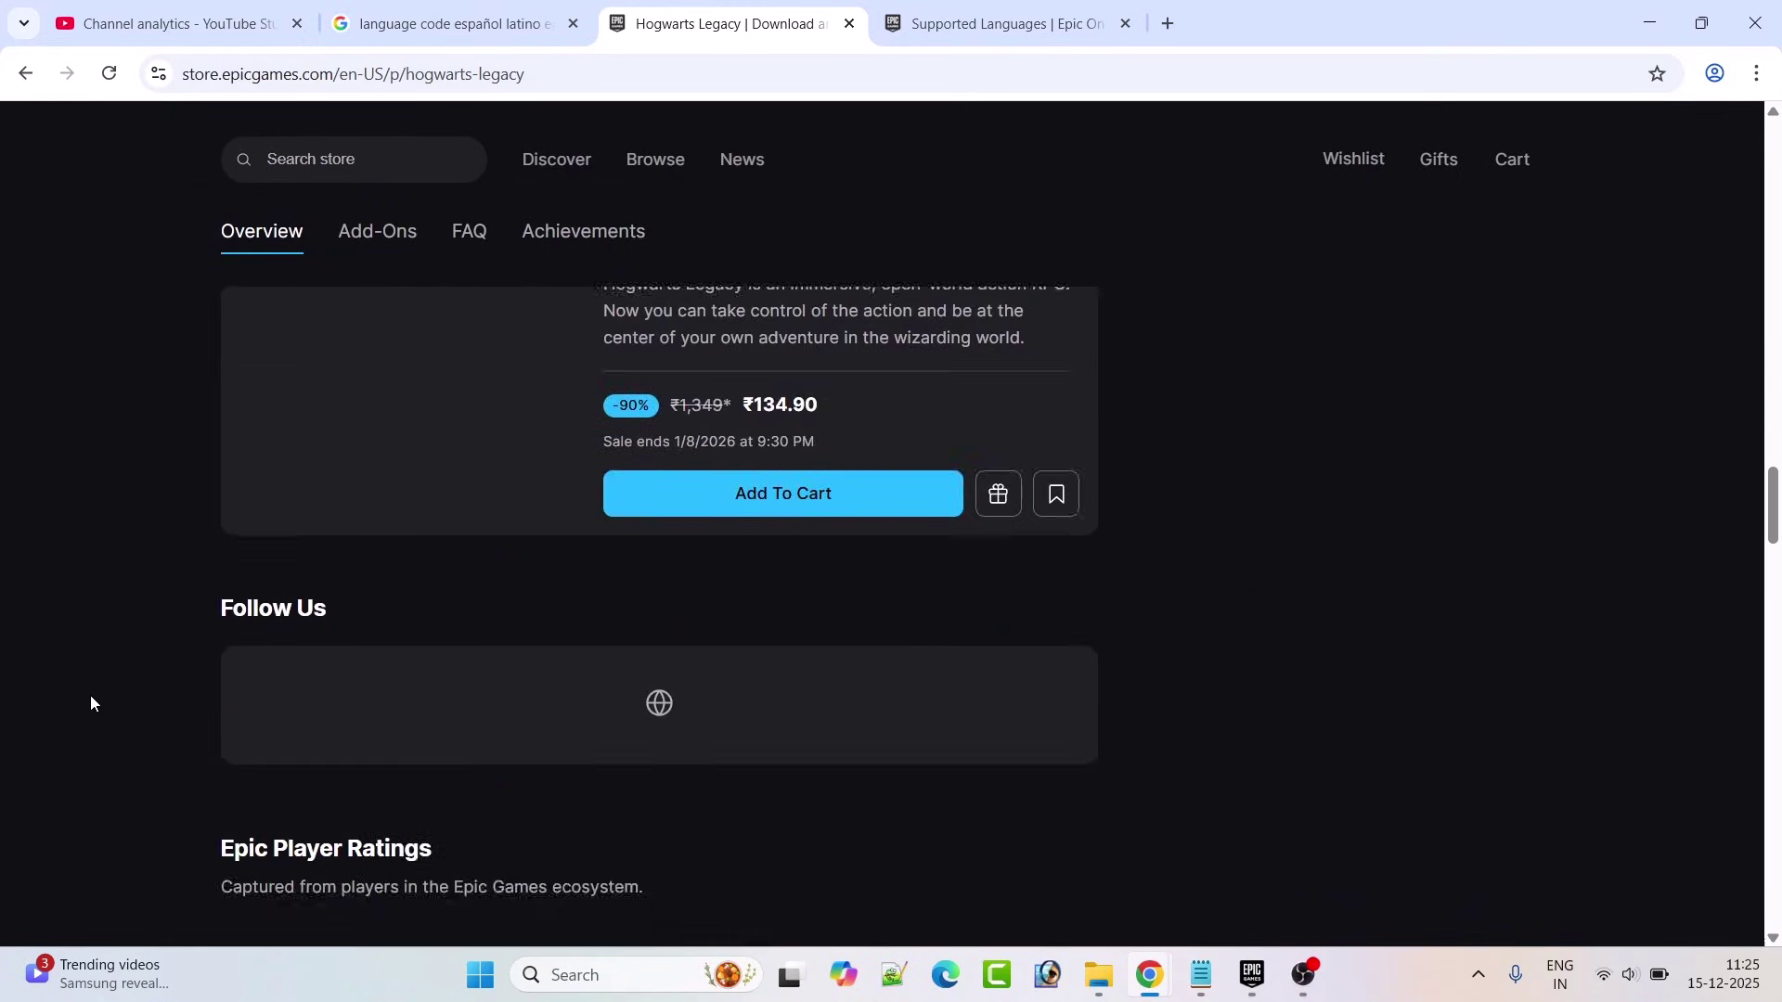
scroll(91, 695, down, 5)
scroll(91, 695, down, 5)
scroll(91, 695, down, 5)
scroll(91, 694, down, 4)
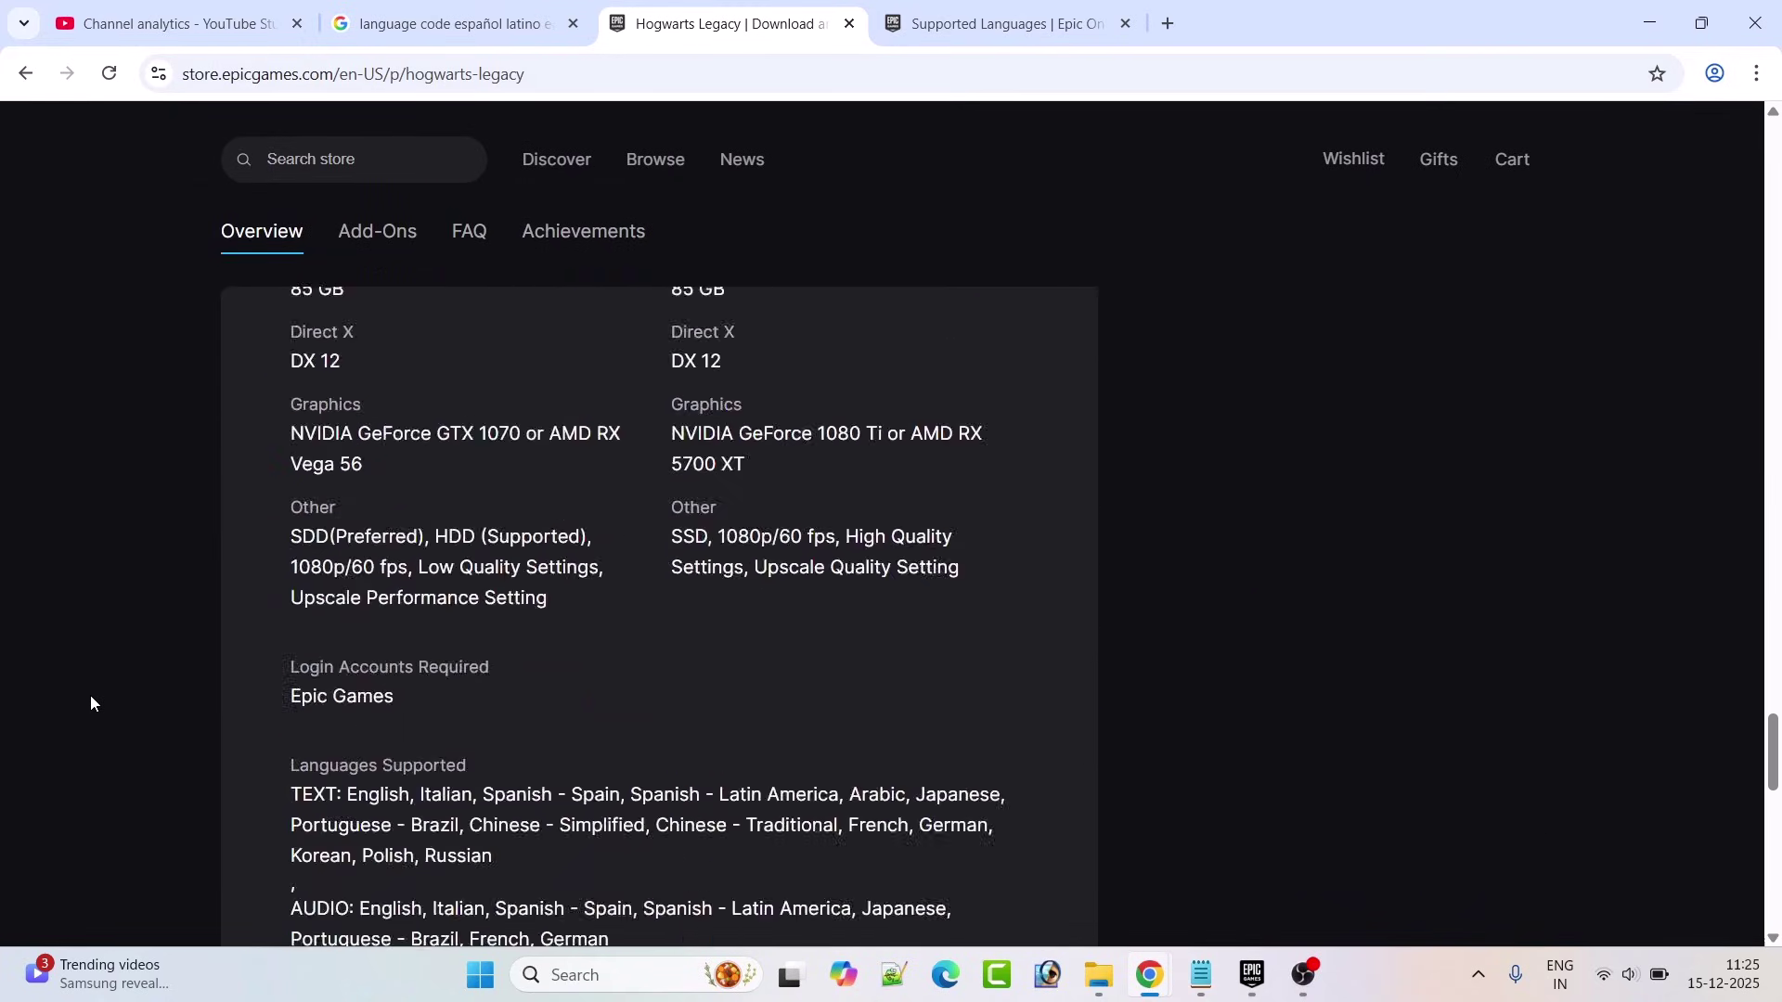
scroll(91, 695, down, 3)
scroll(88, 697, up, 2)
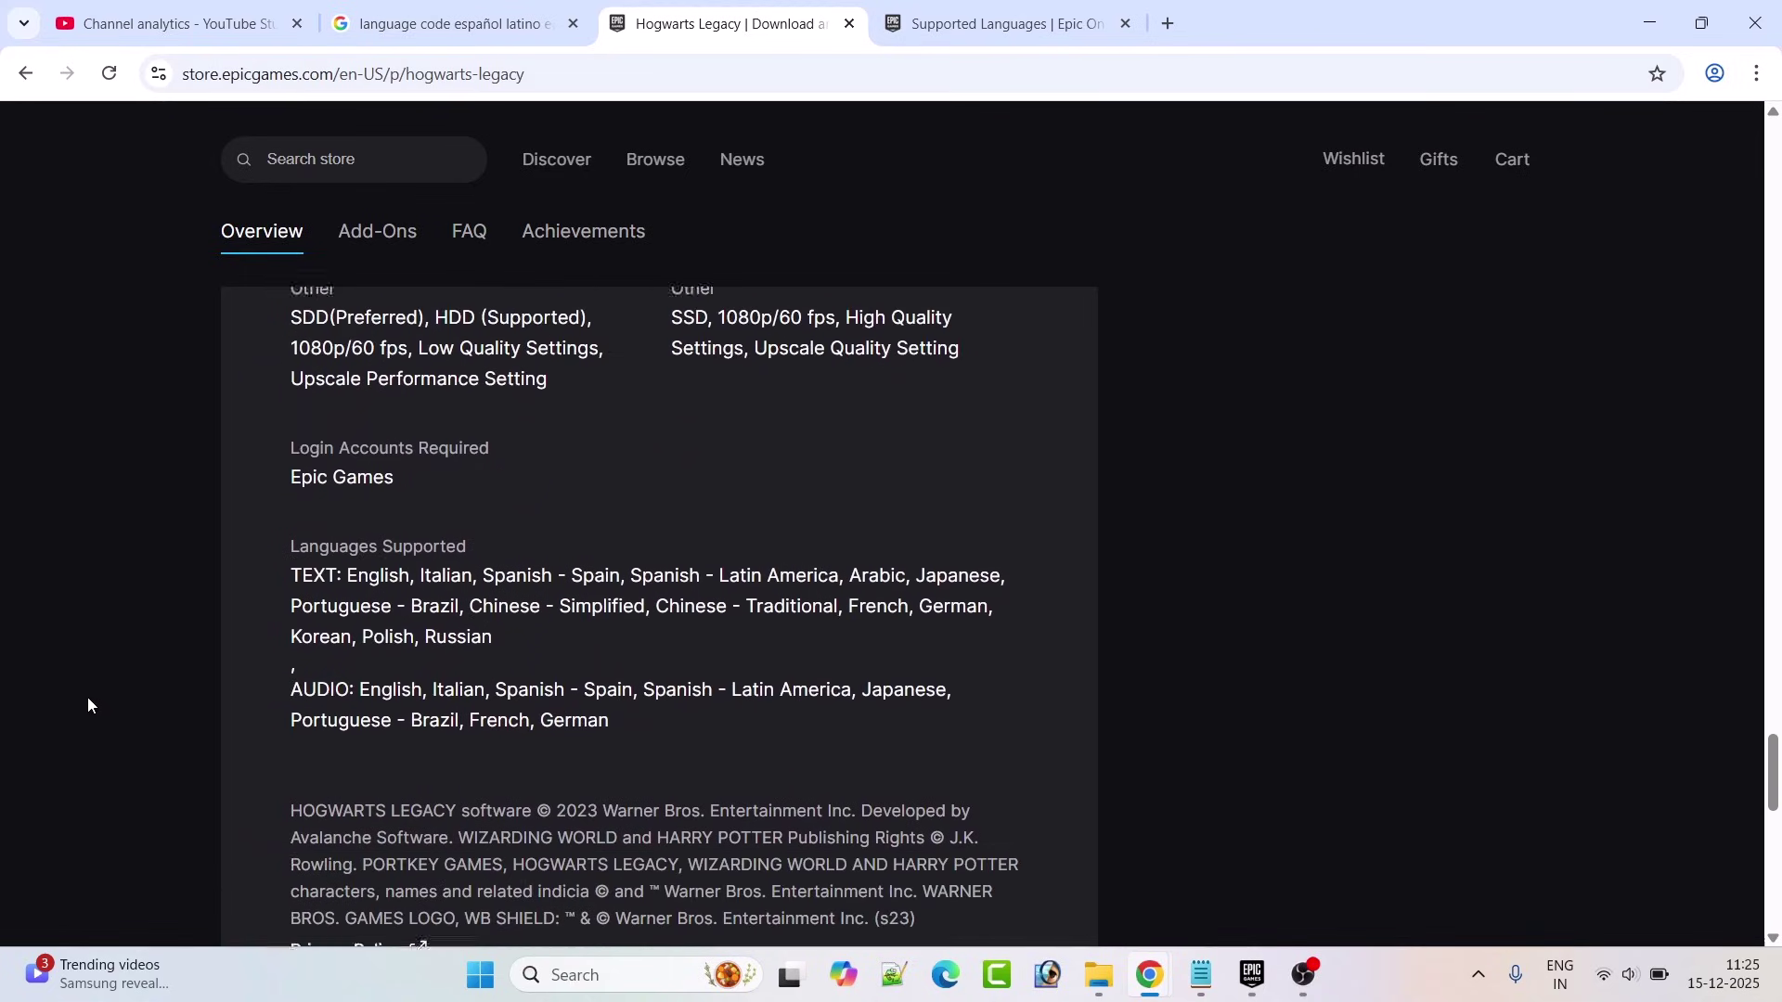
scroll(87, 697, up, 1)
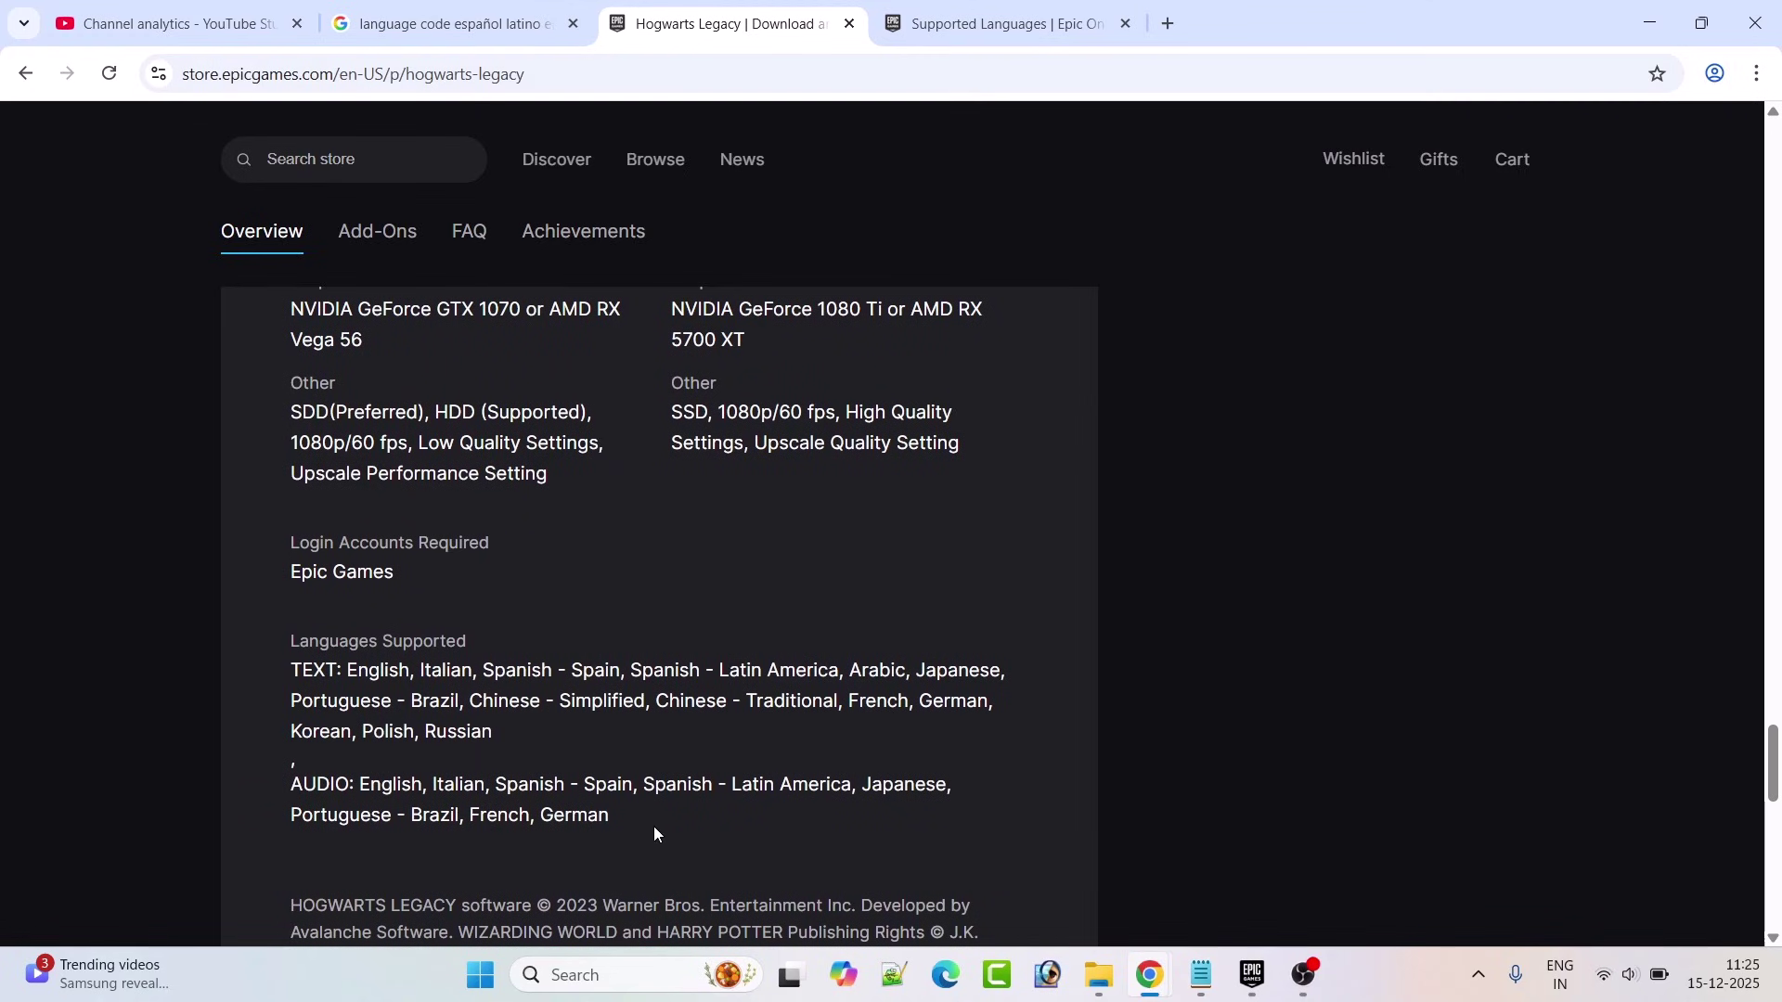
drag(654, 826, 301, 682)
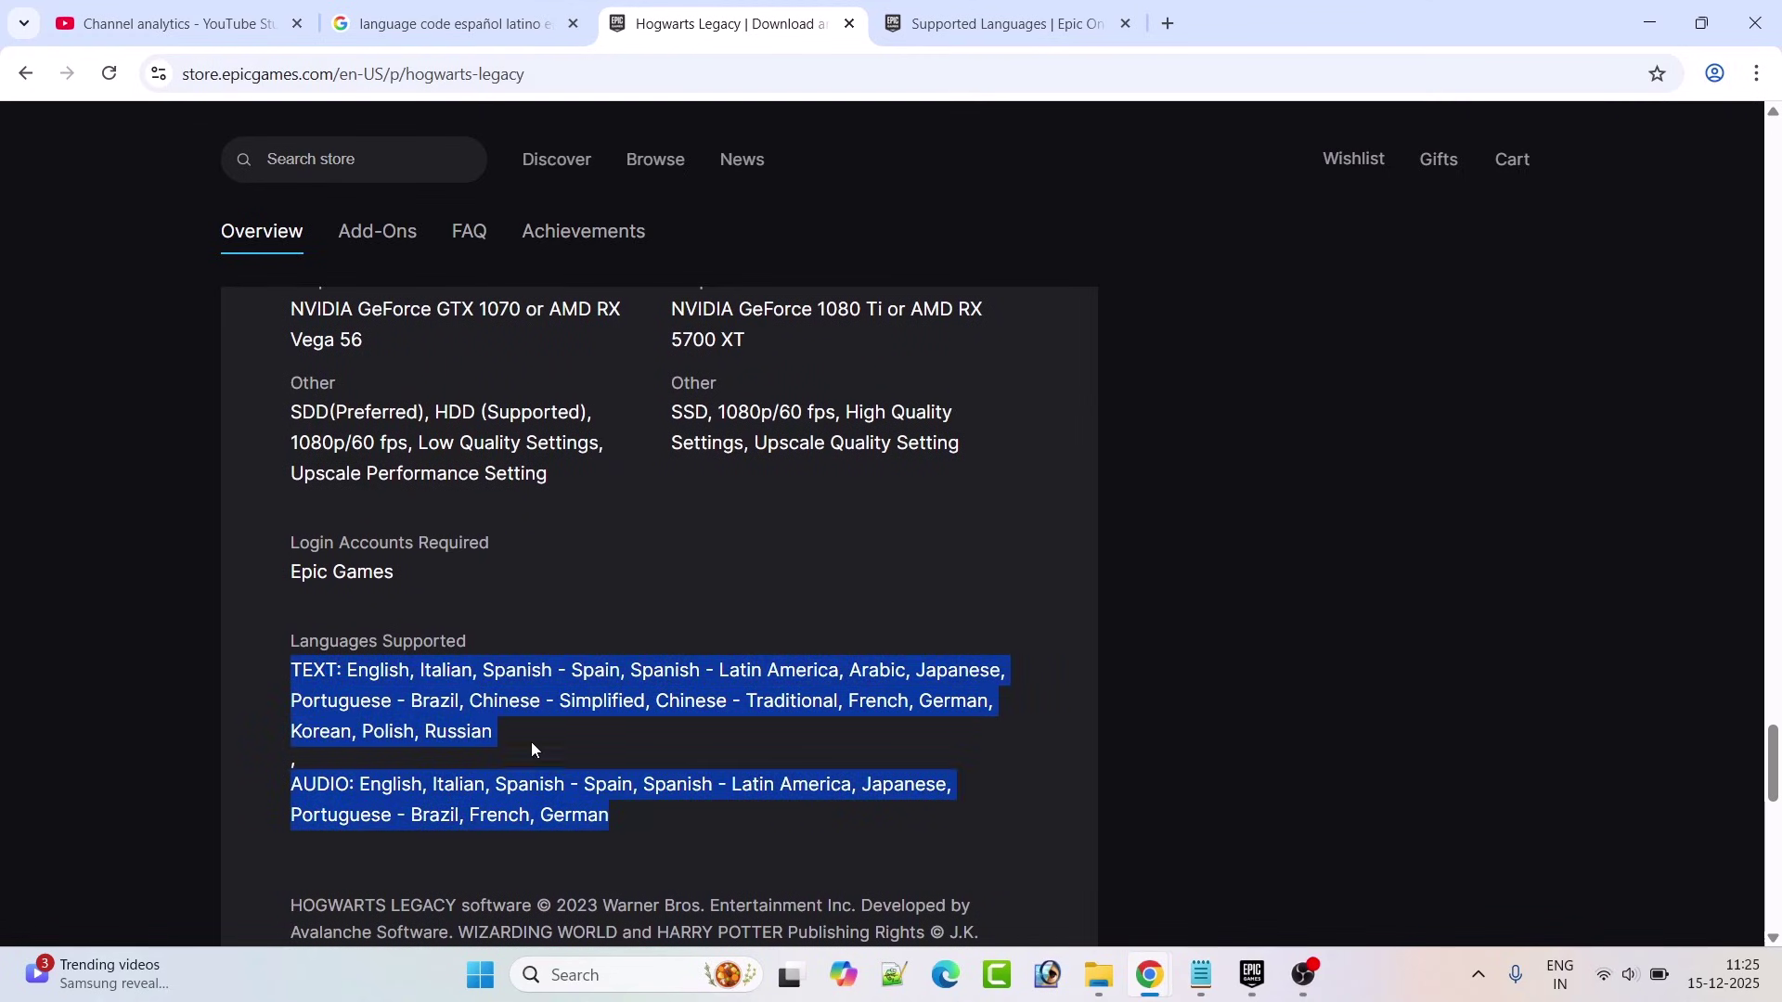
click(1119, 706)
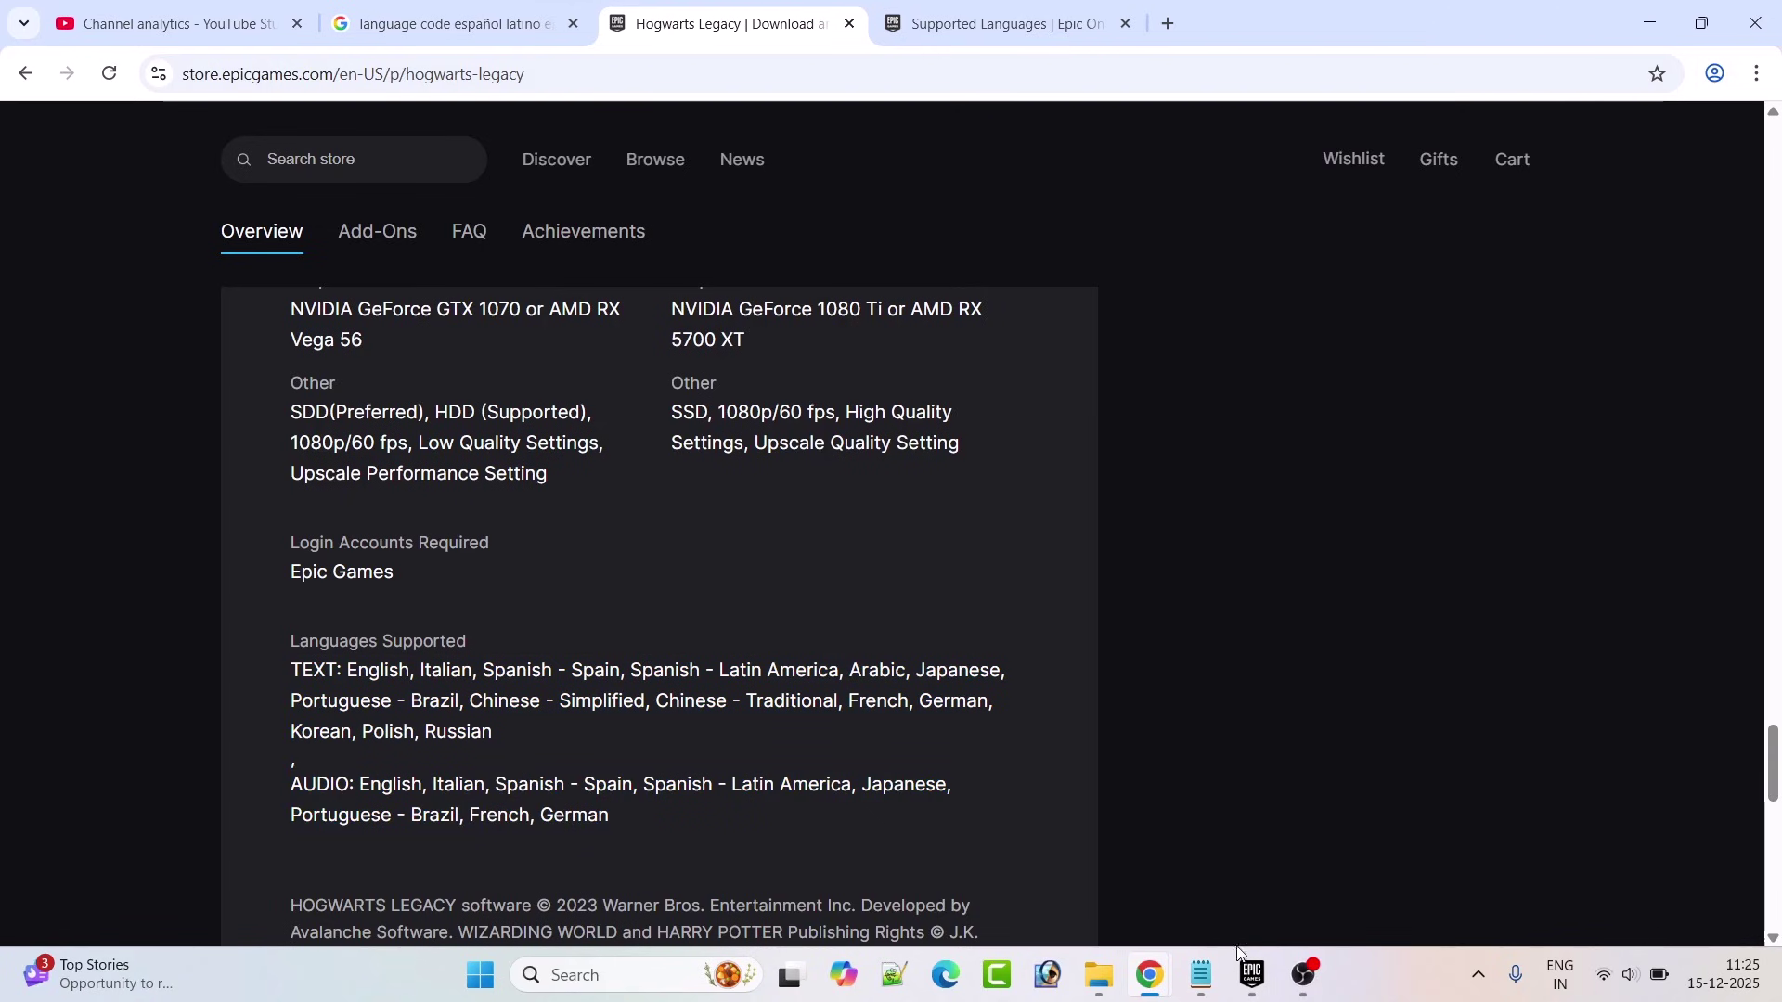
Tick and untick français in Hogwarts Legacy's Installation Options, then close without changes
click(1252, 975)
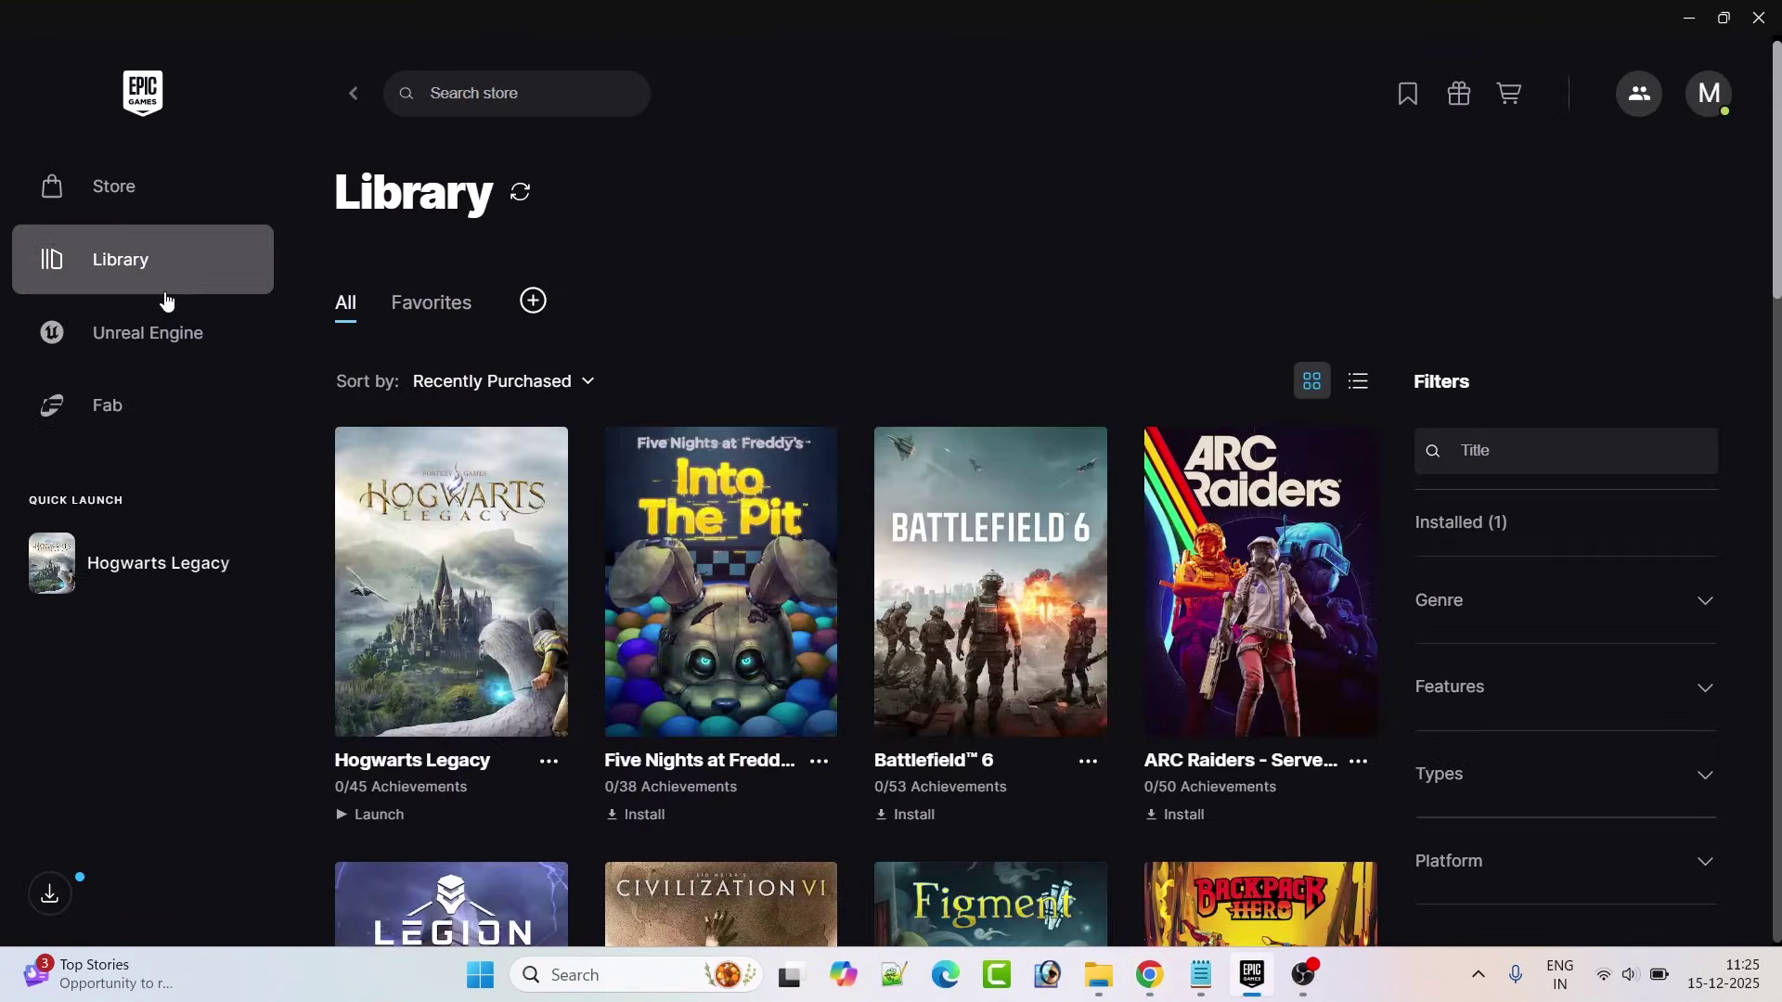
mouse_move(451, 585)
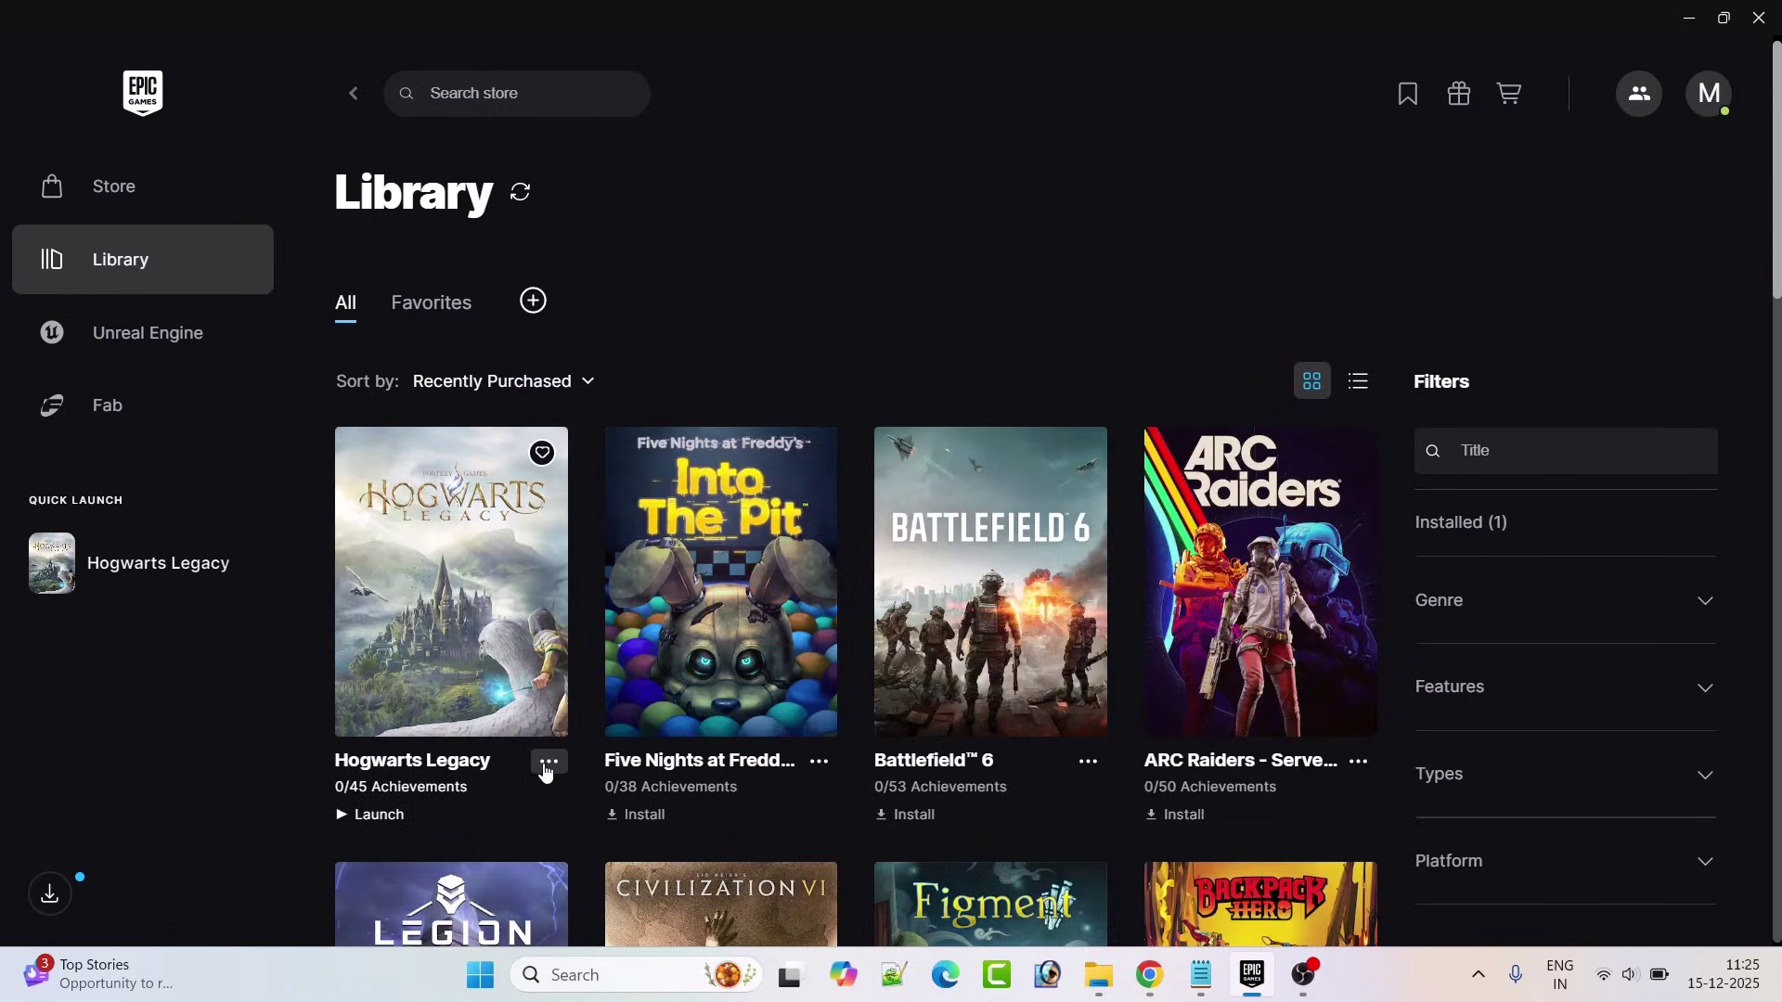
click(549, 761)
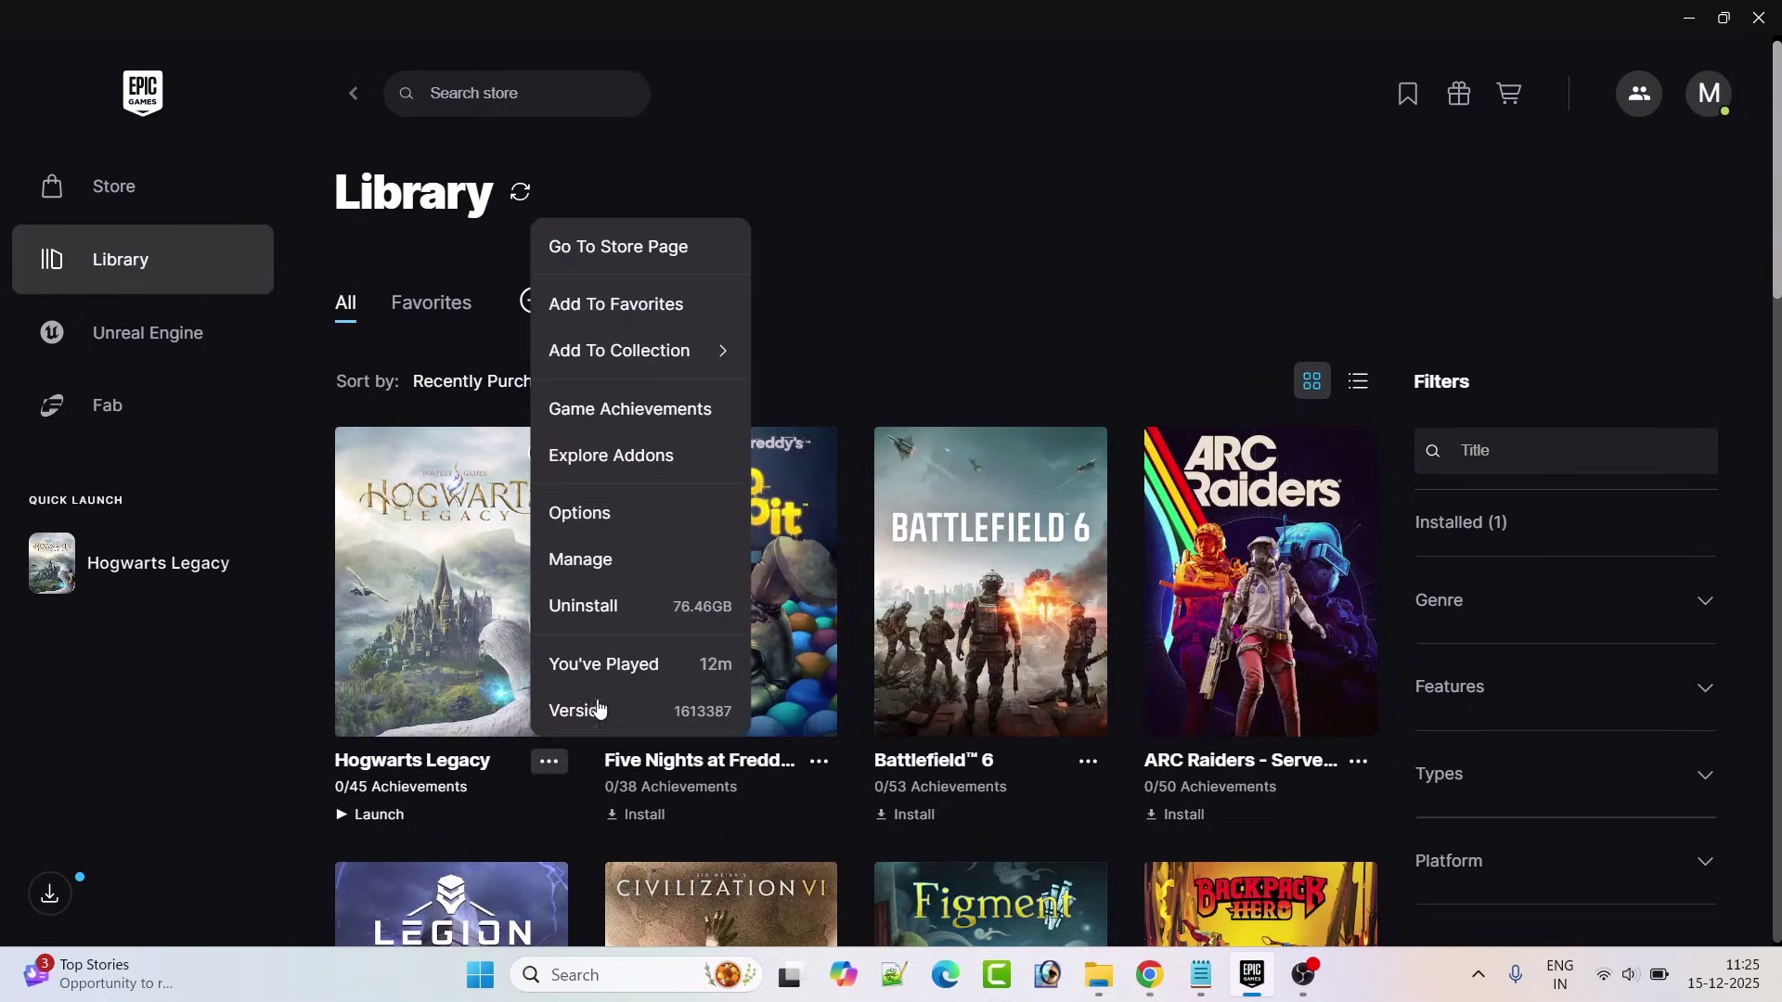
click(579, 512)
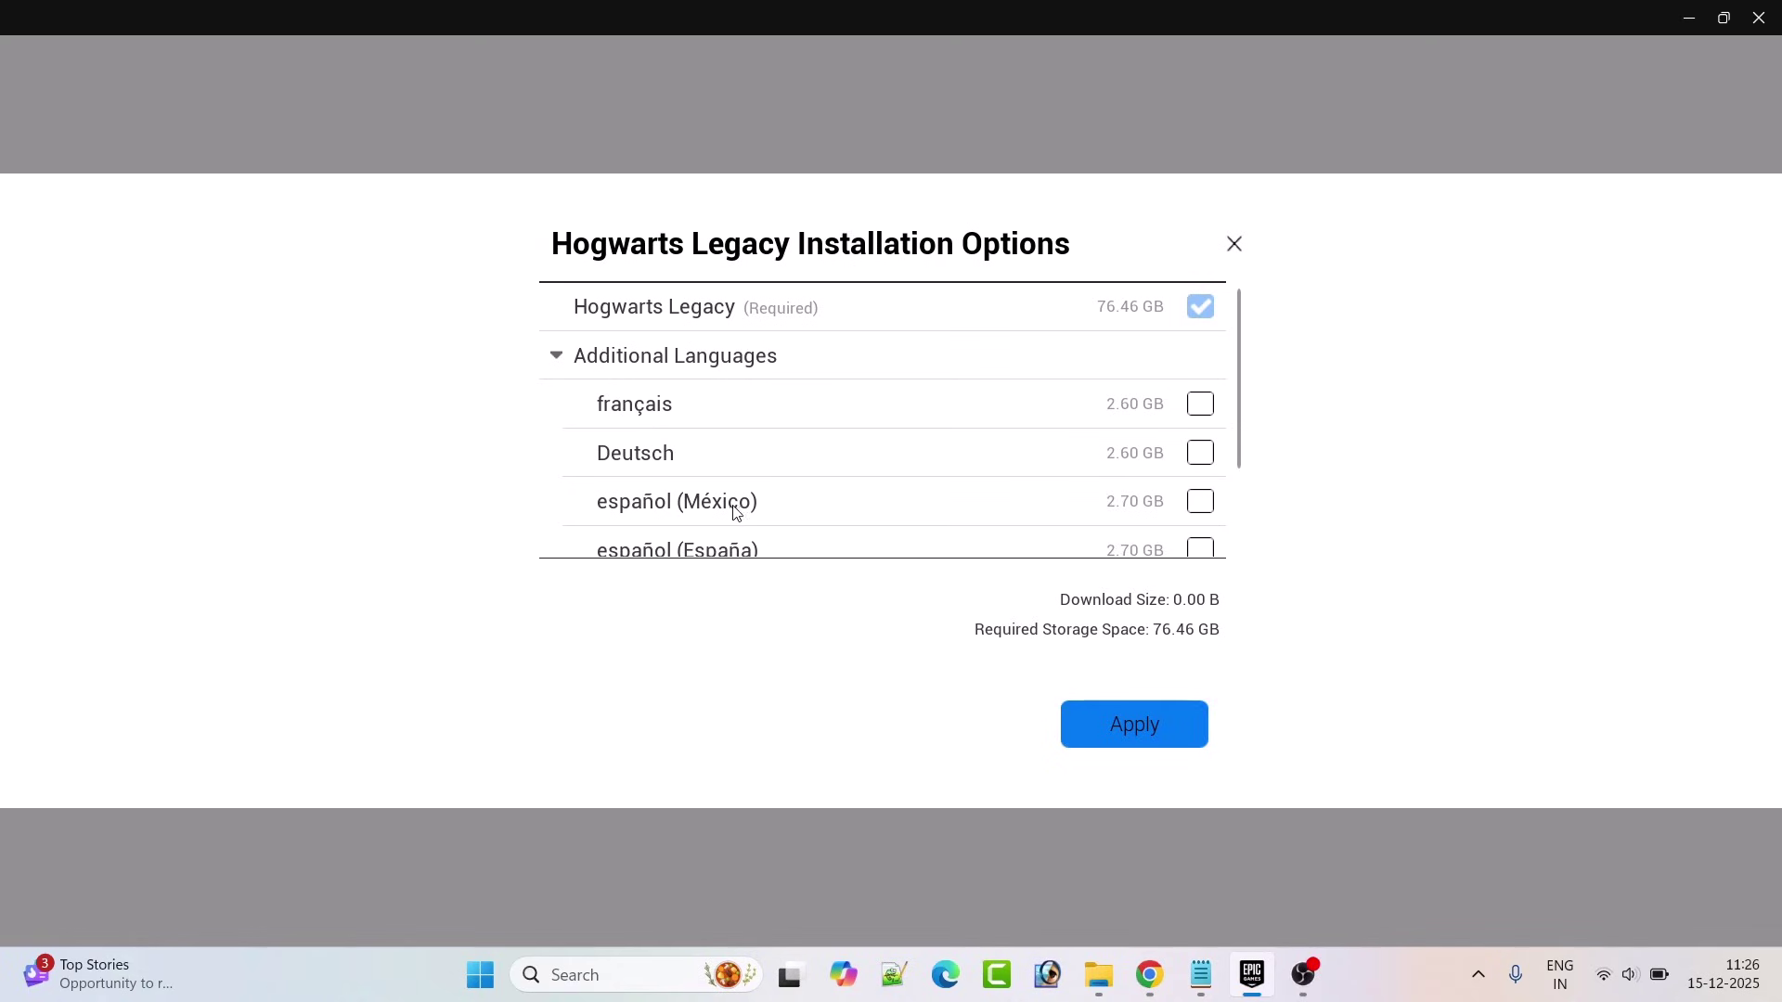
scroll(753, 510, down, 1)
scroll(752, 510, down, 2)
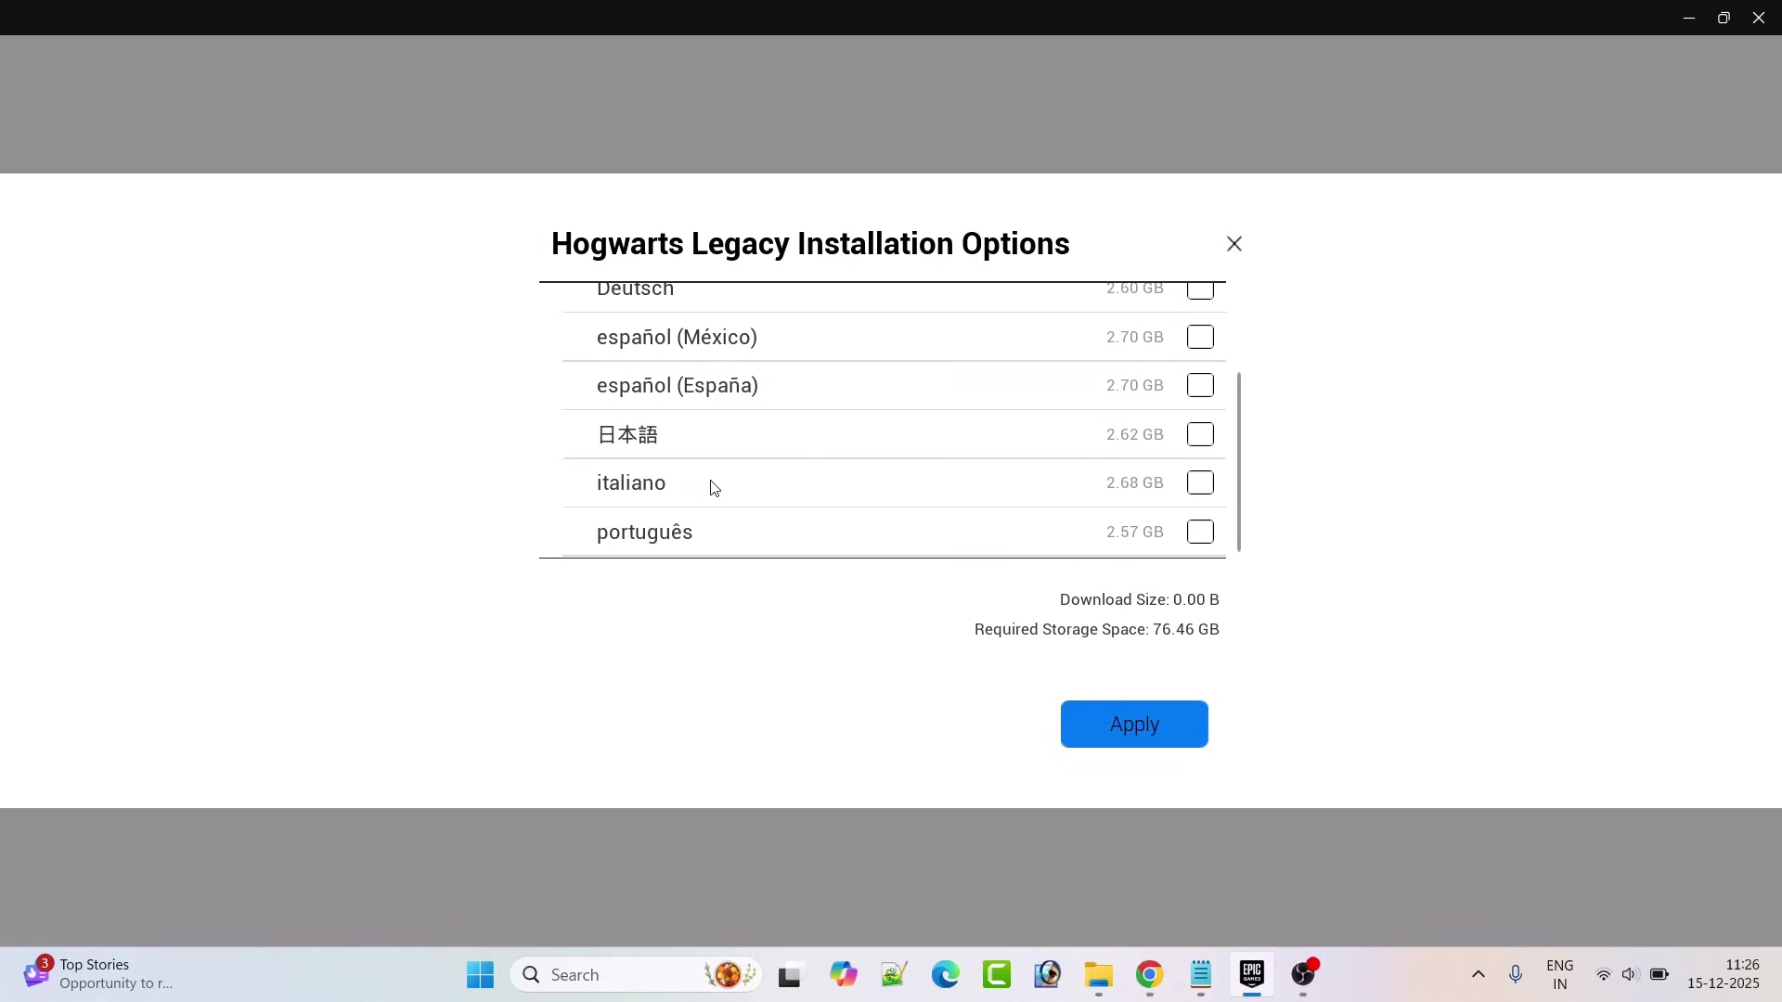
scroll(835, 515, up, 2)
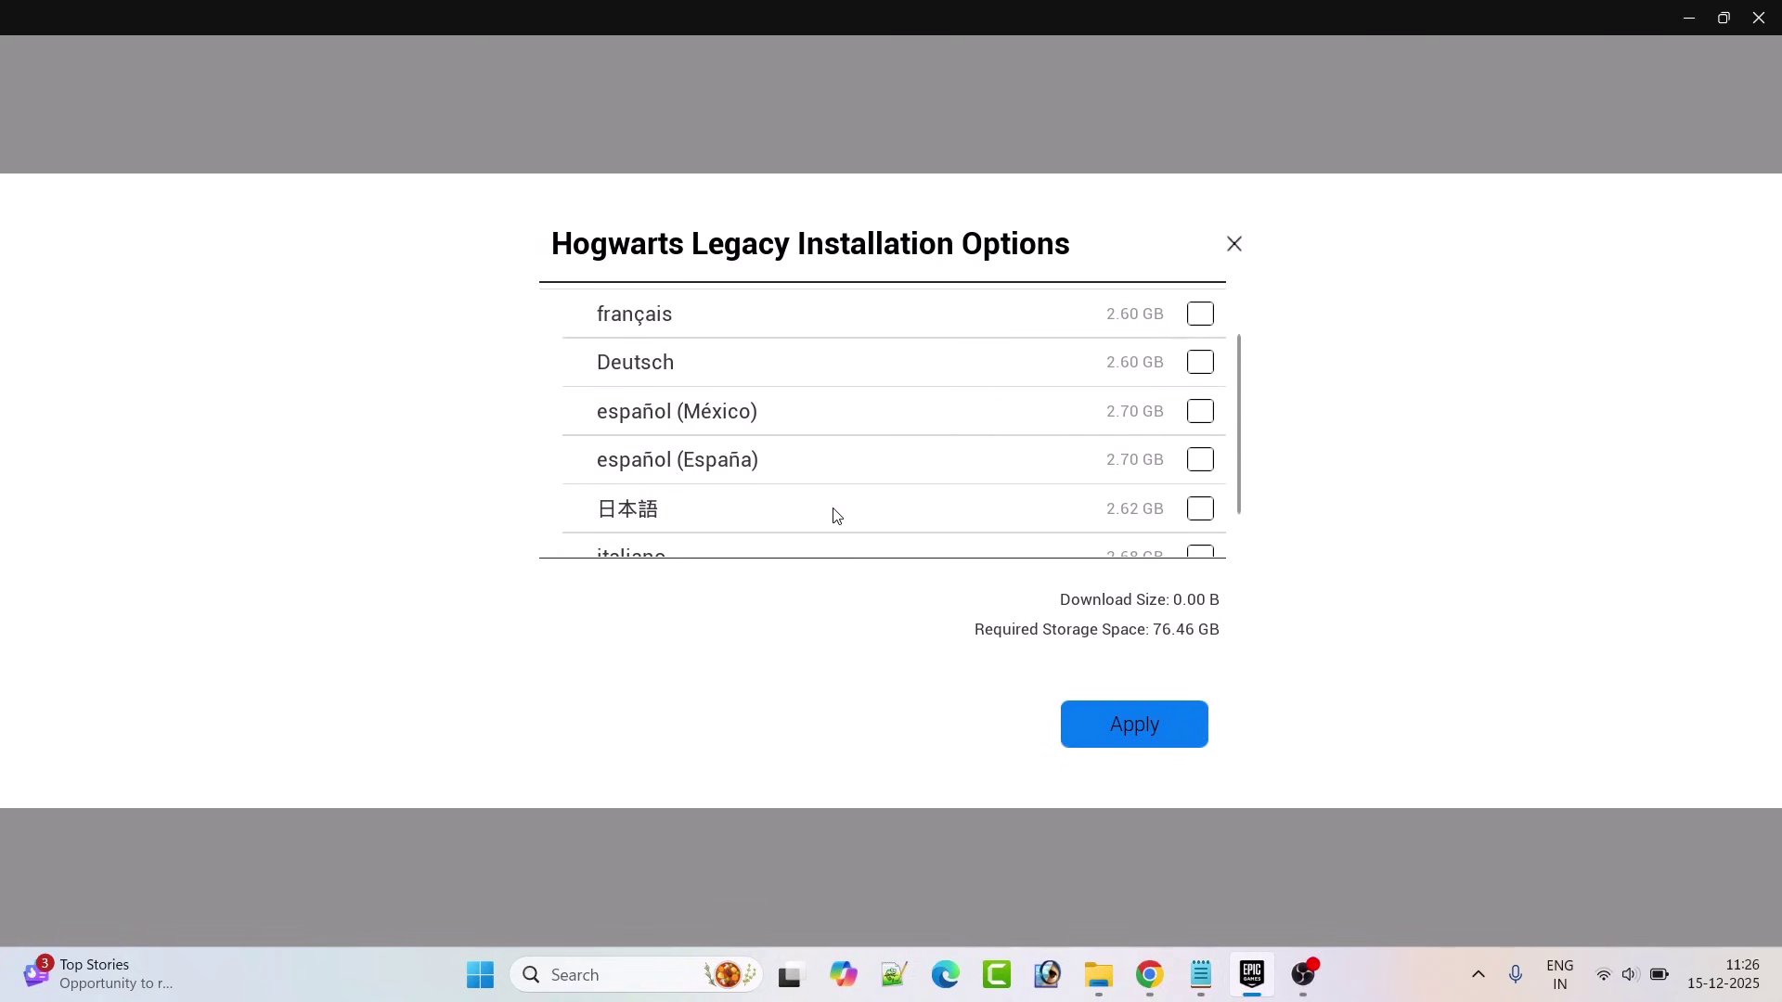
scroll(833, 503, up, 1)
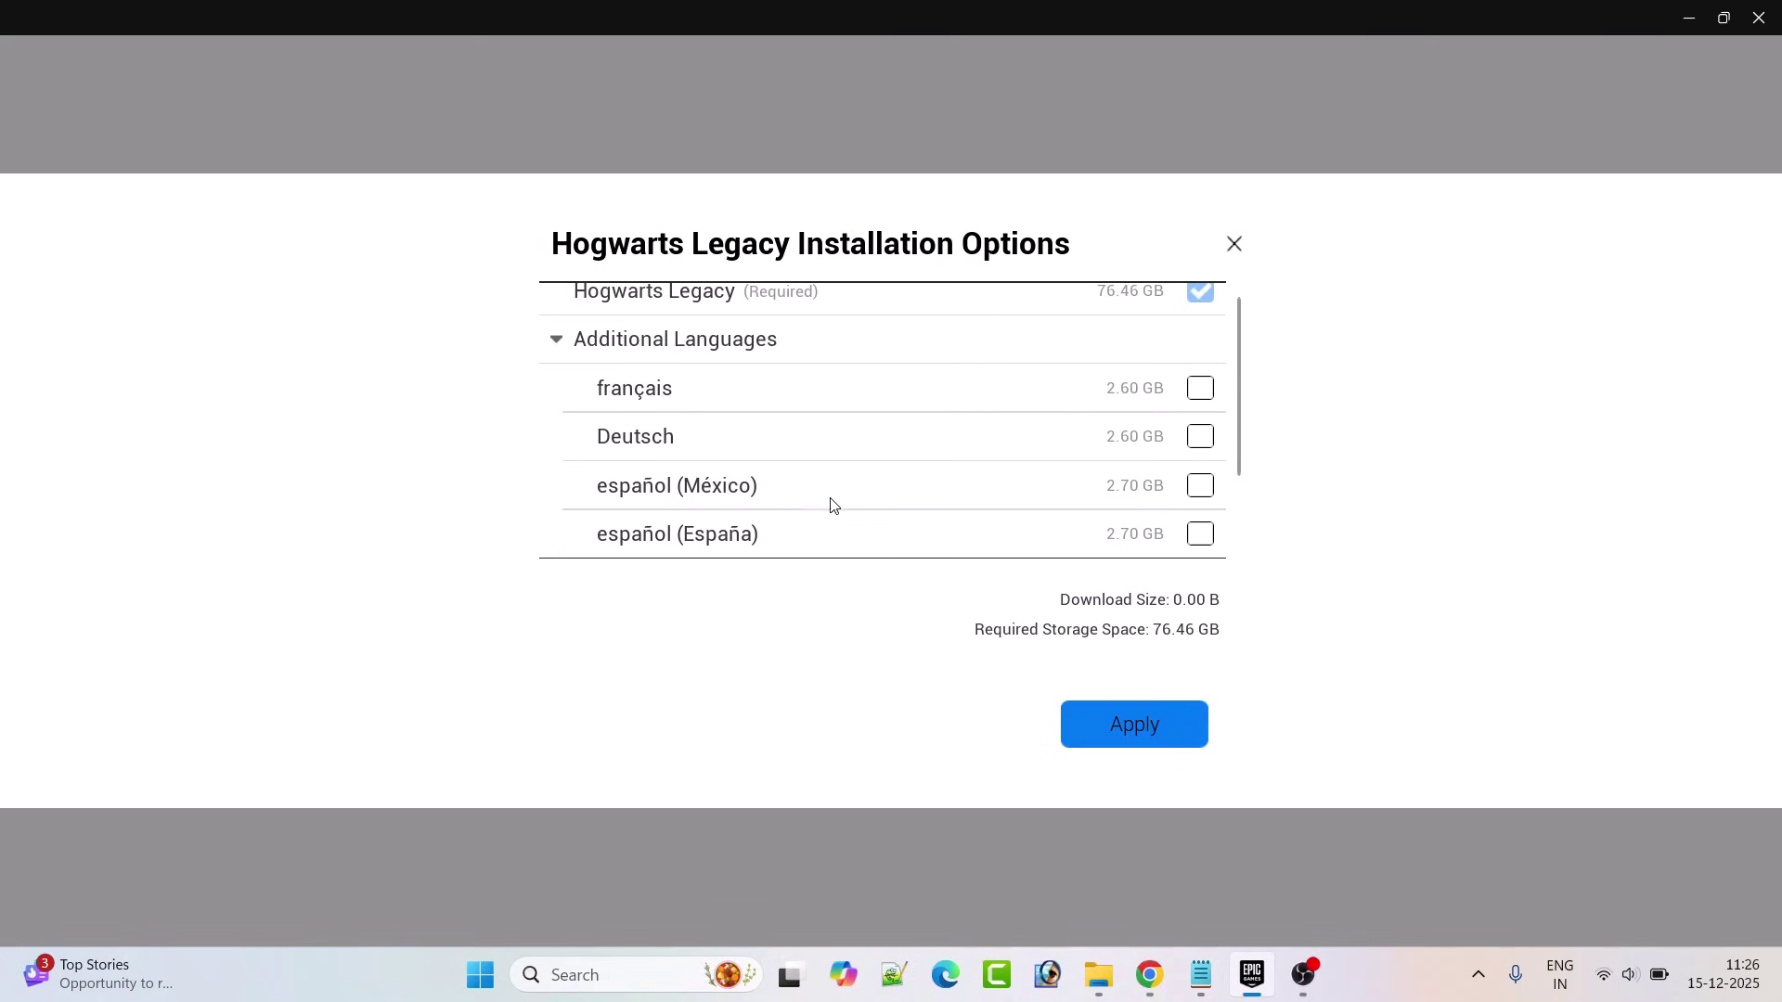
click(1200, 389)
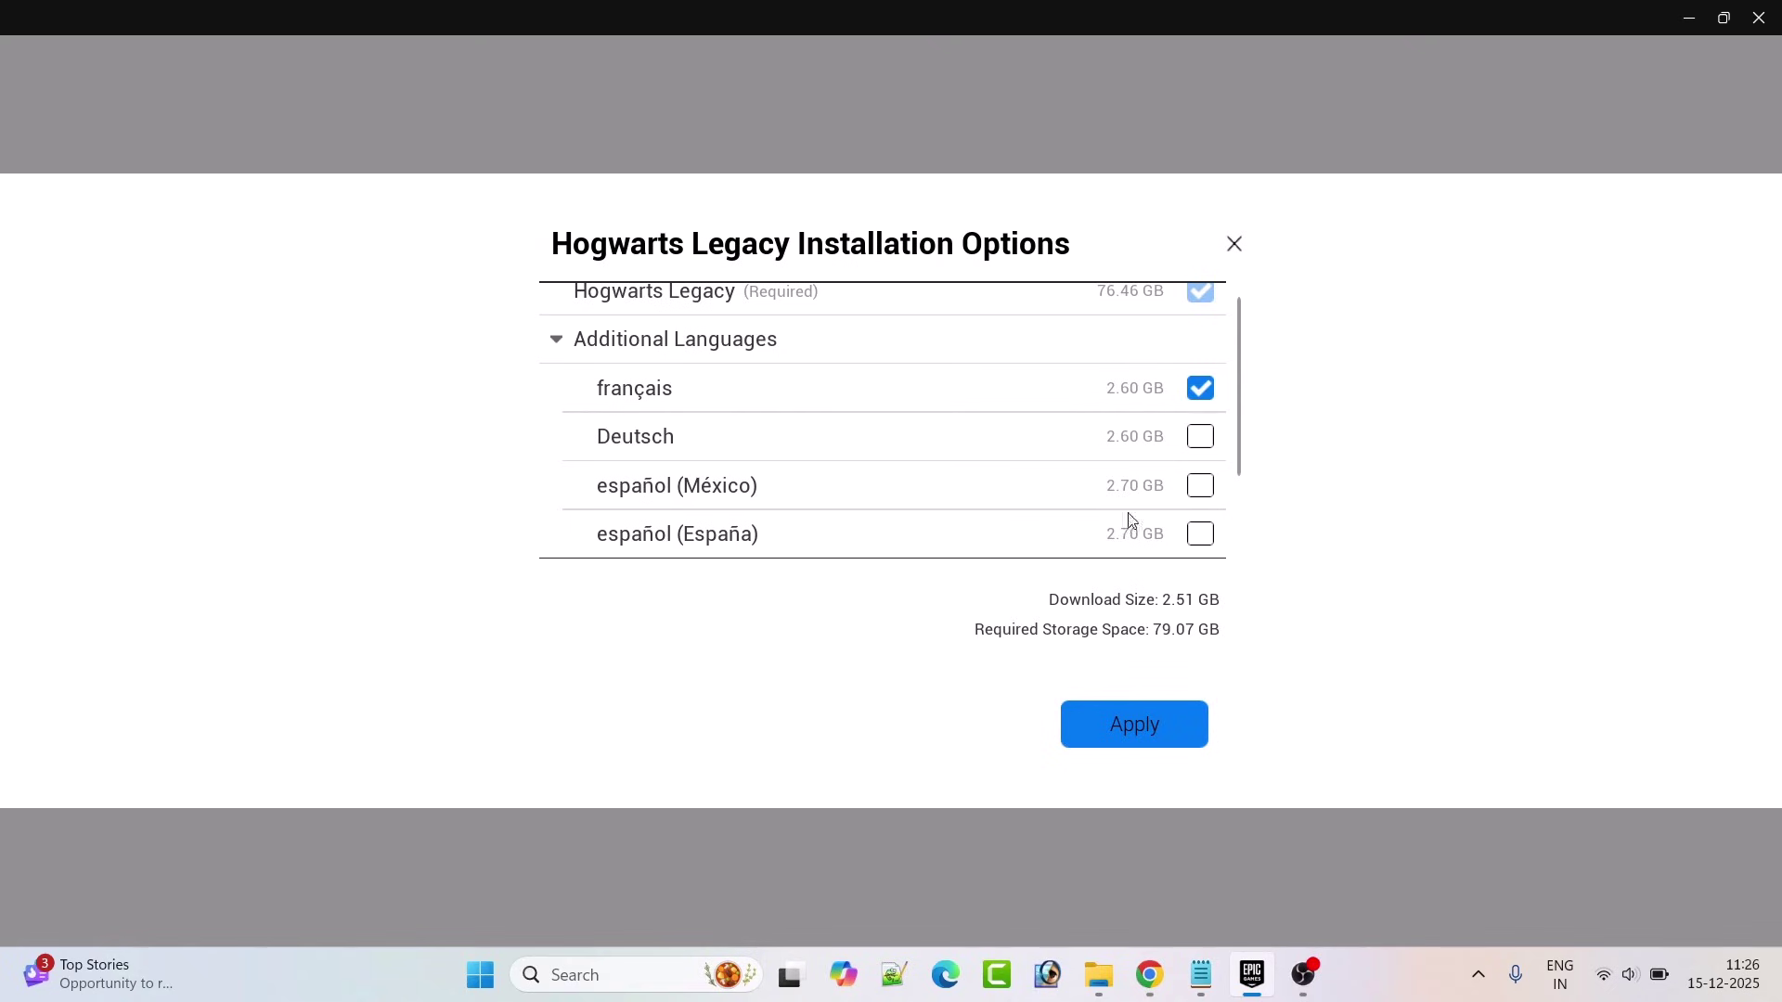
click(1201, 388)
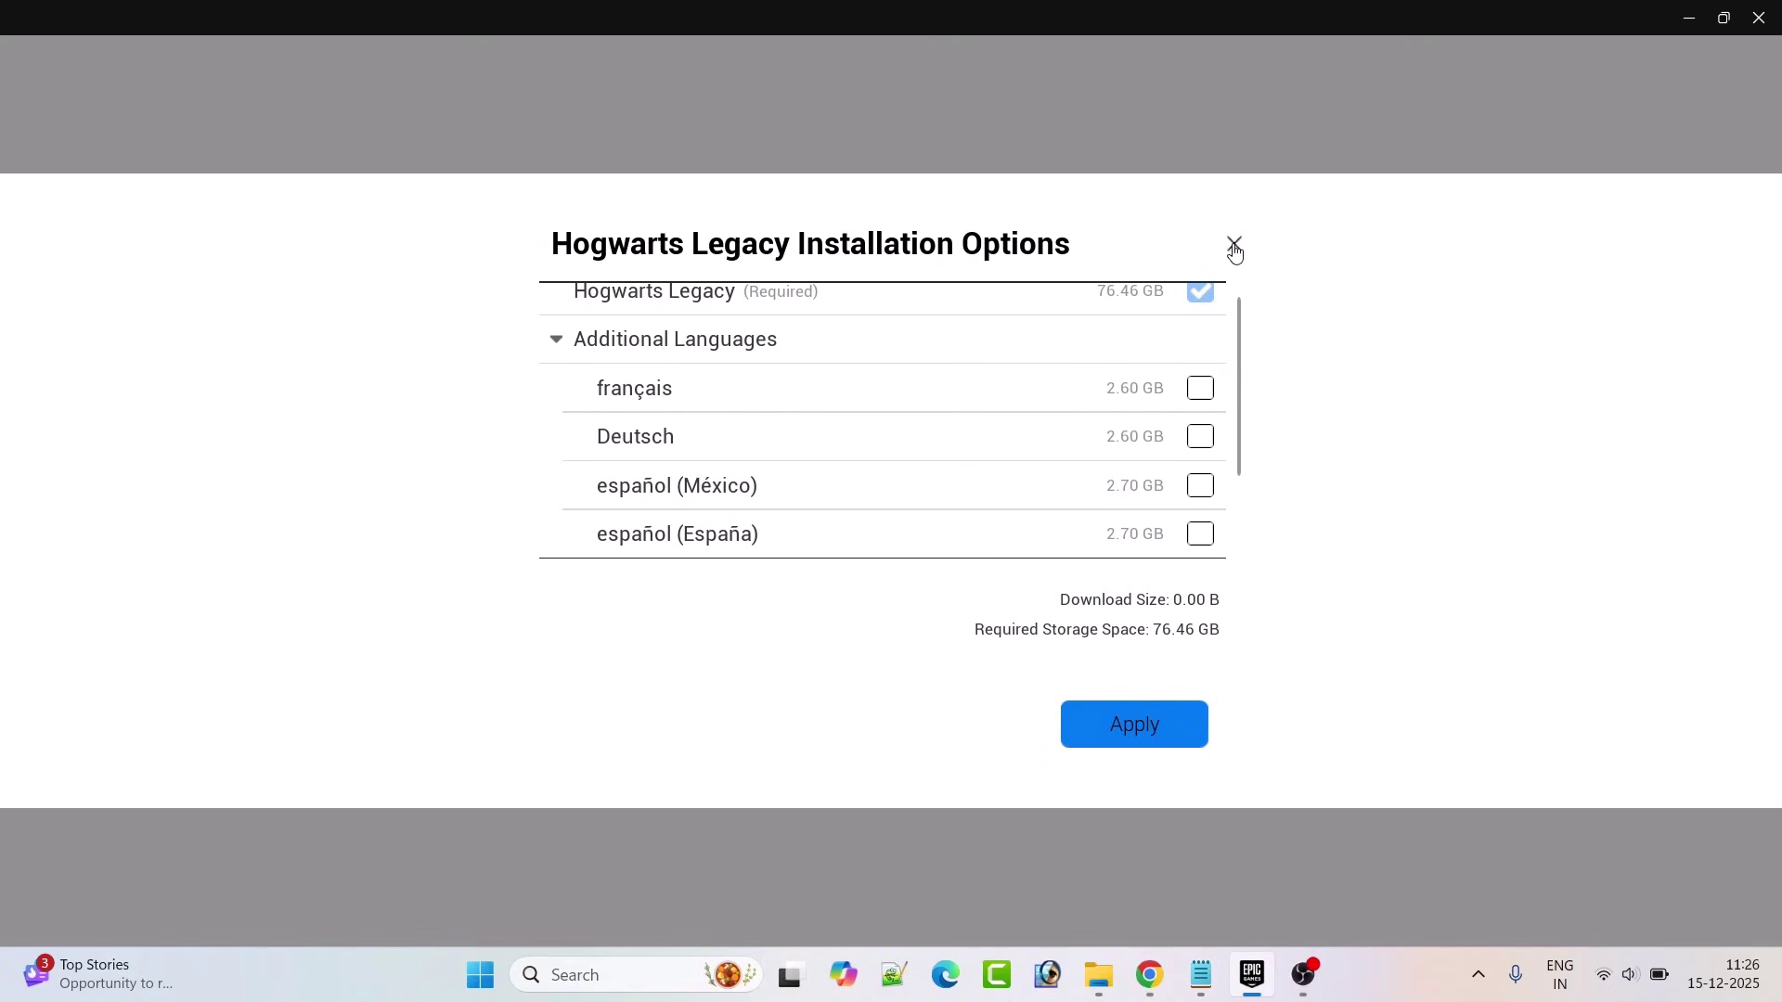
click(1235, 247)
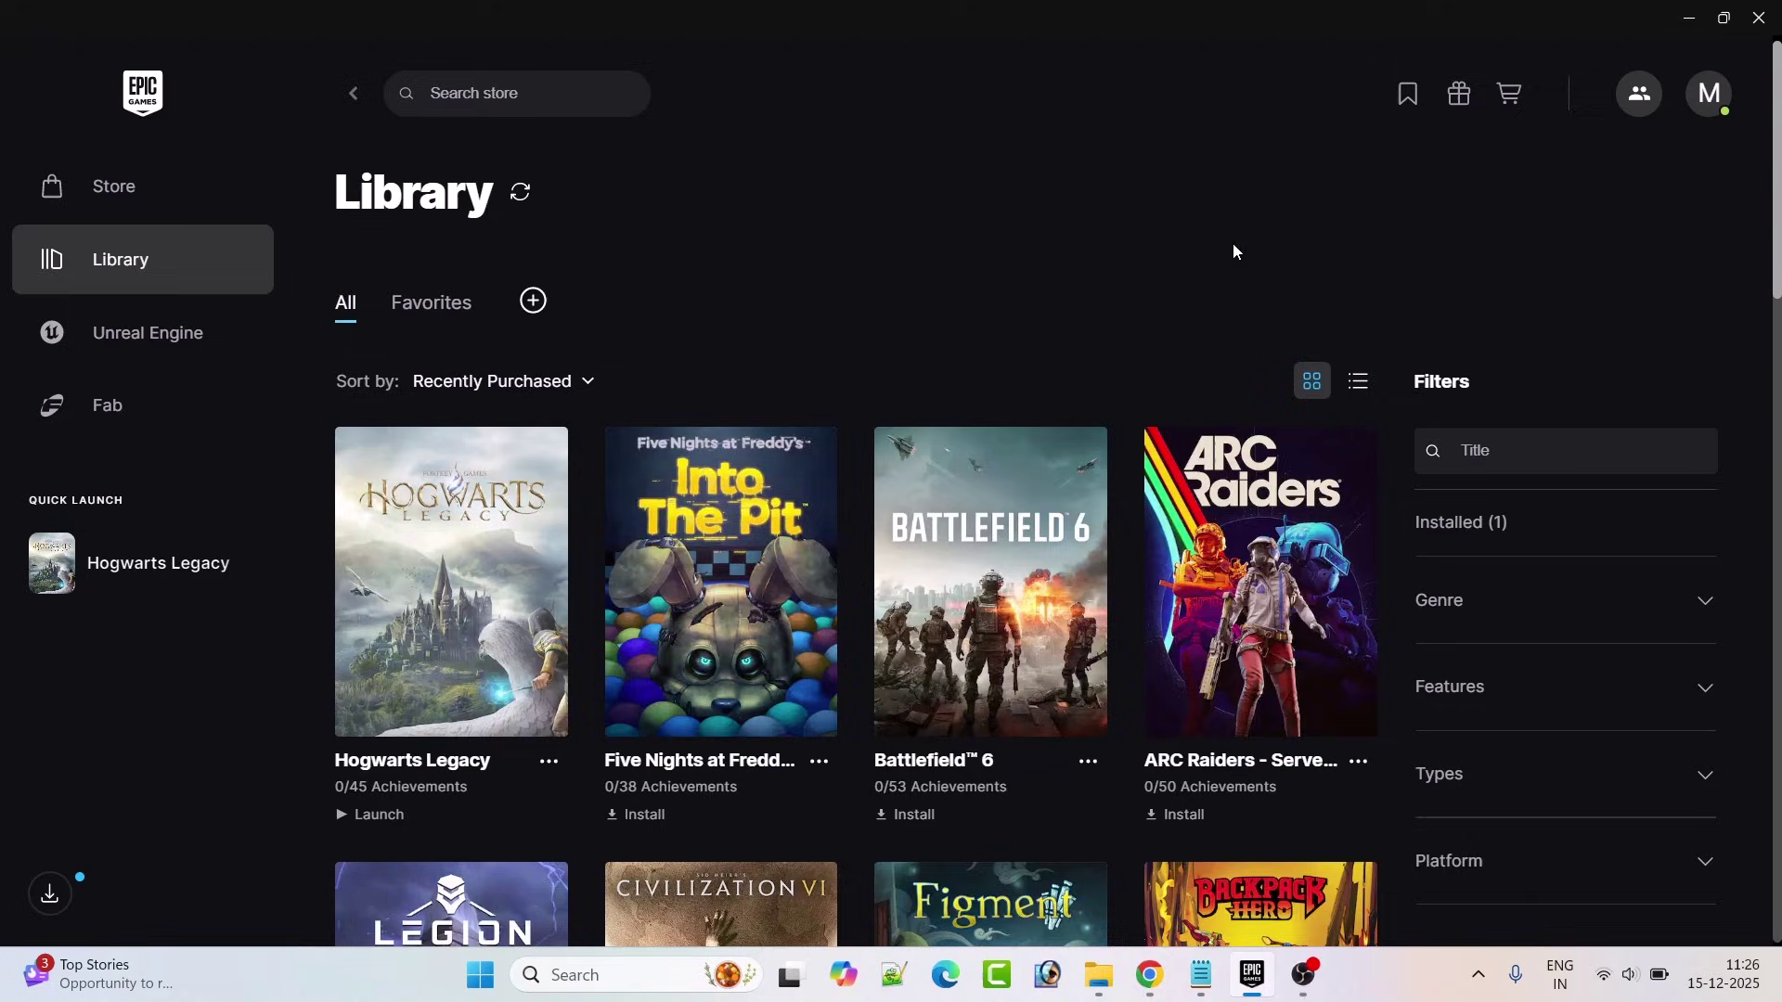
Enable Additional Command Line Arguments for Hogwarts Legacy under Settings > Manage Games
click(1709, 94)
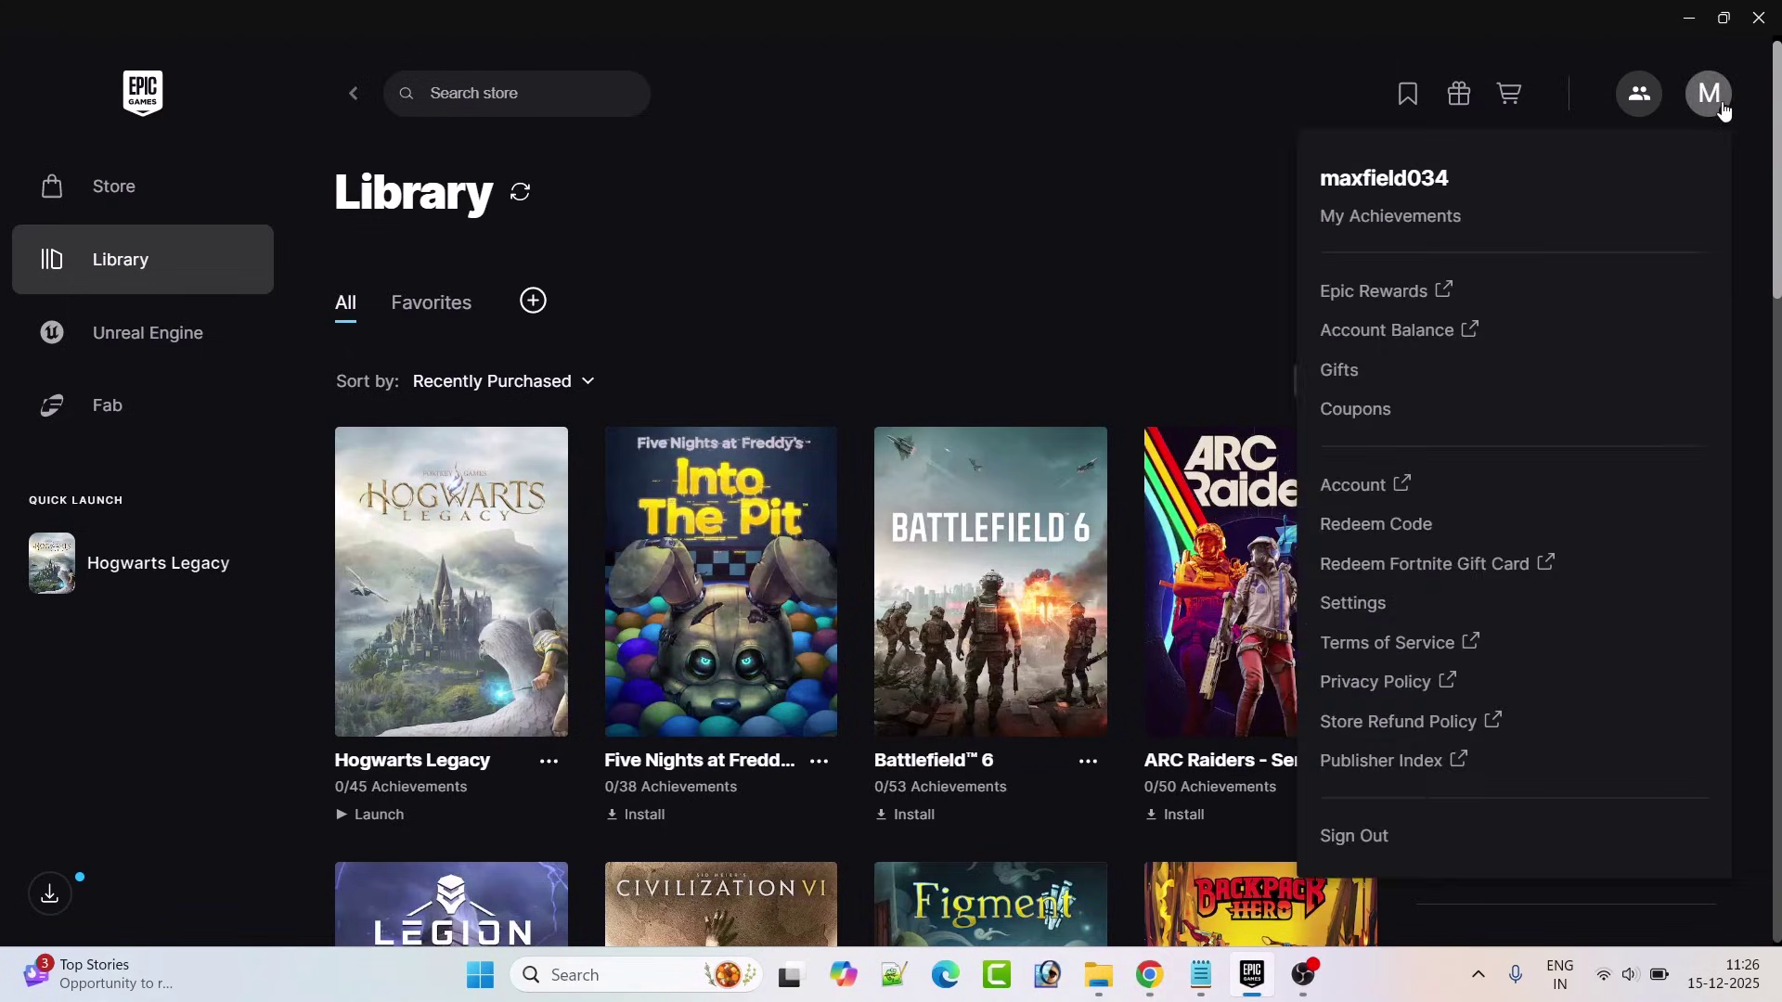
click(1351, 602)
scroll(579, 592, down, 2)
scroll(578, 592, down, 1)
scroll(577, 592, down, 3)
scroll(578, 591, down, 3)
scroll(578, 592, down, 2)
click(51, 740)
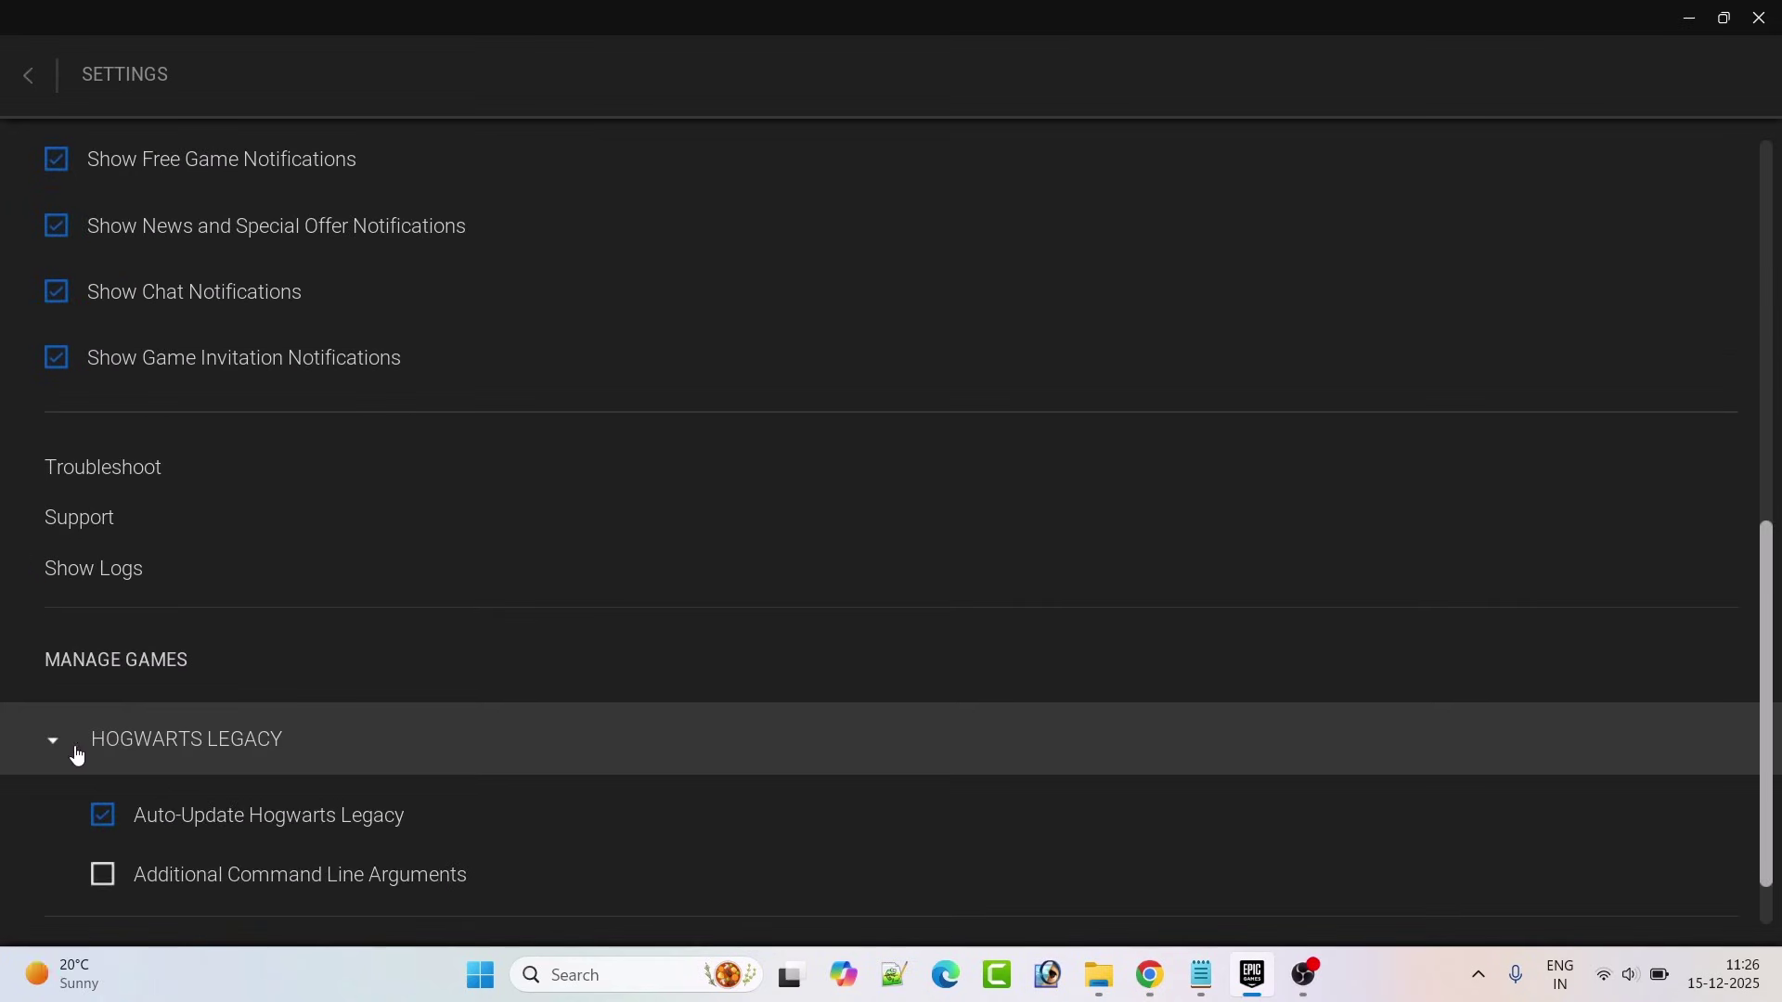
scroll(359, 724, down, 1)
scroll(504, 713, down, 1)
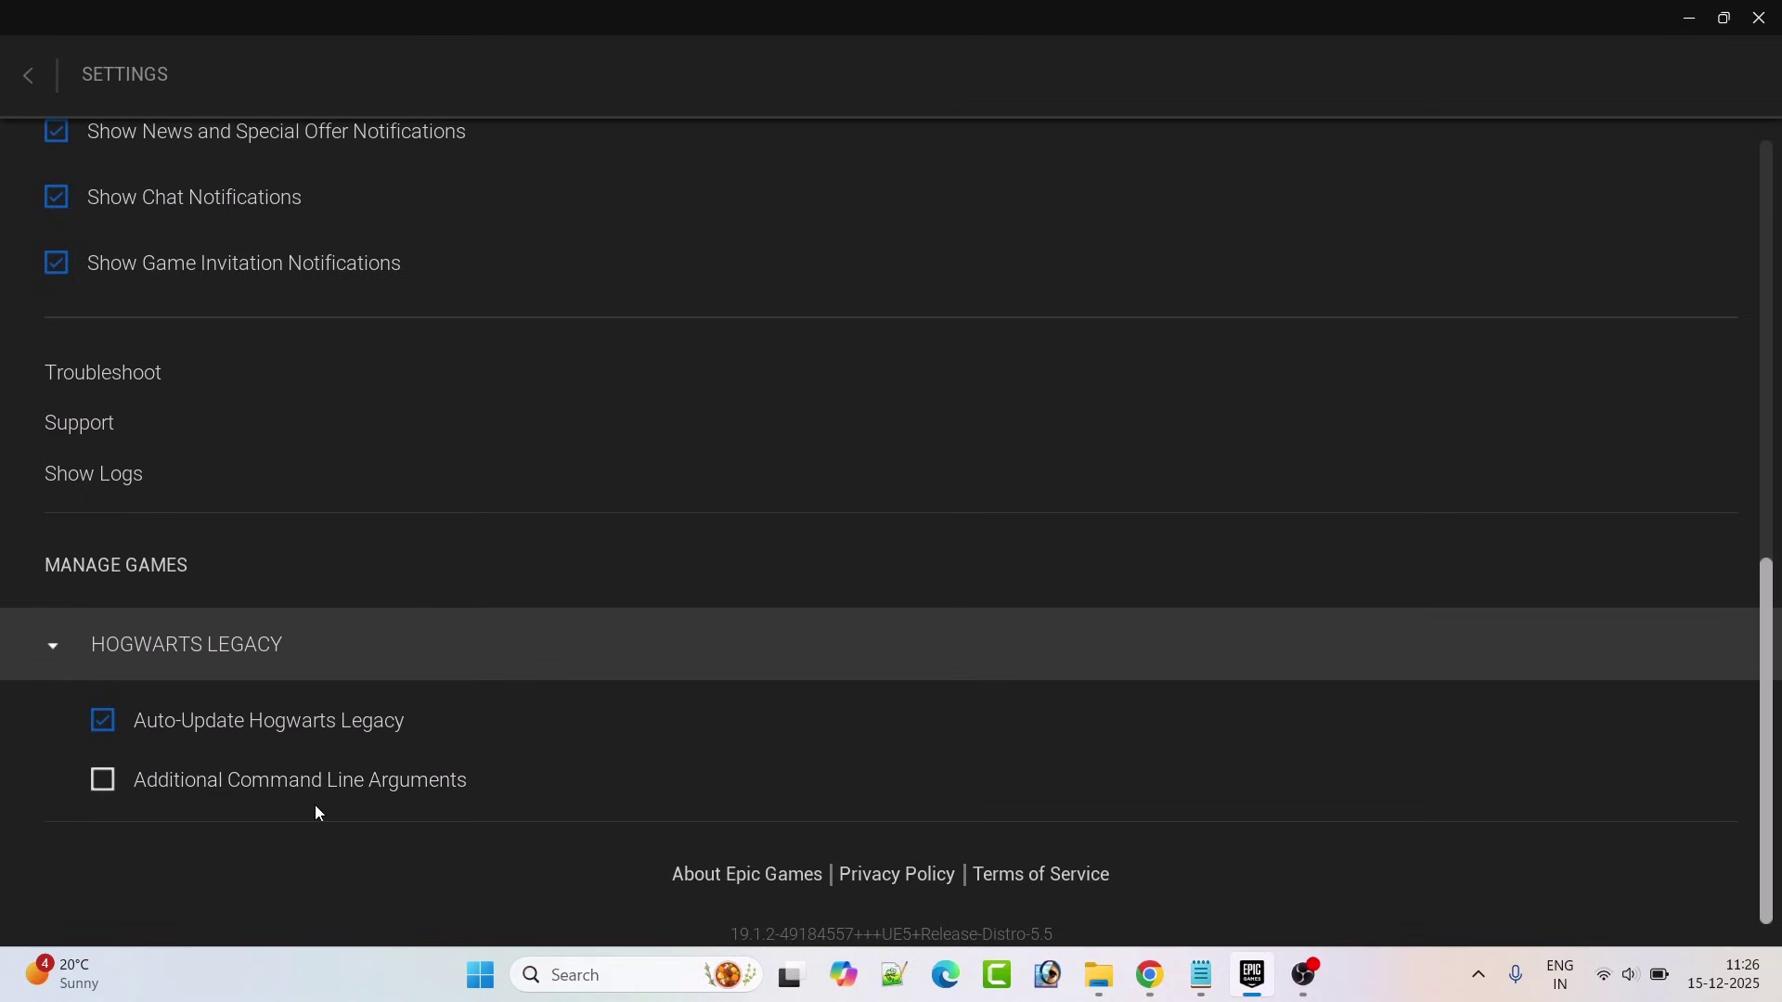
click(102, 779)
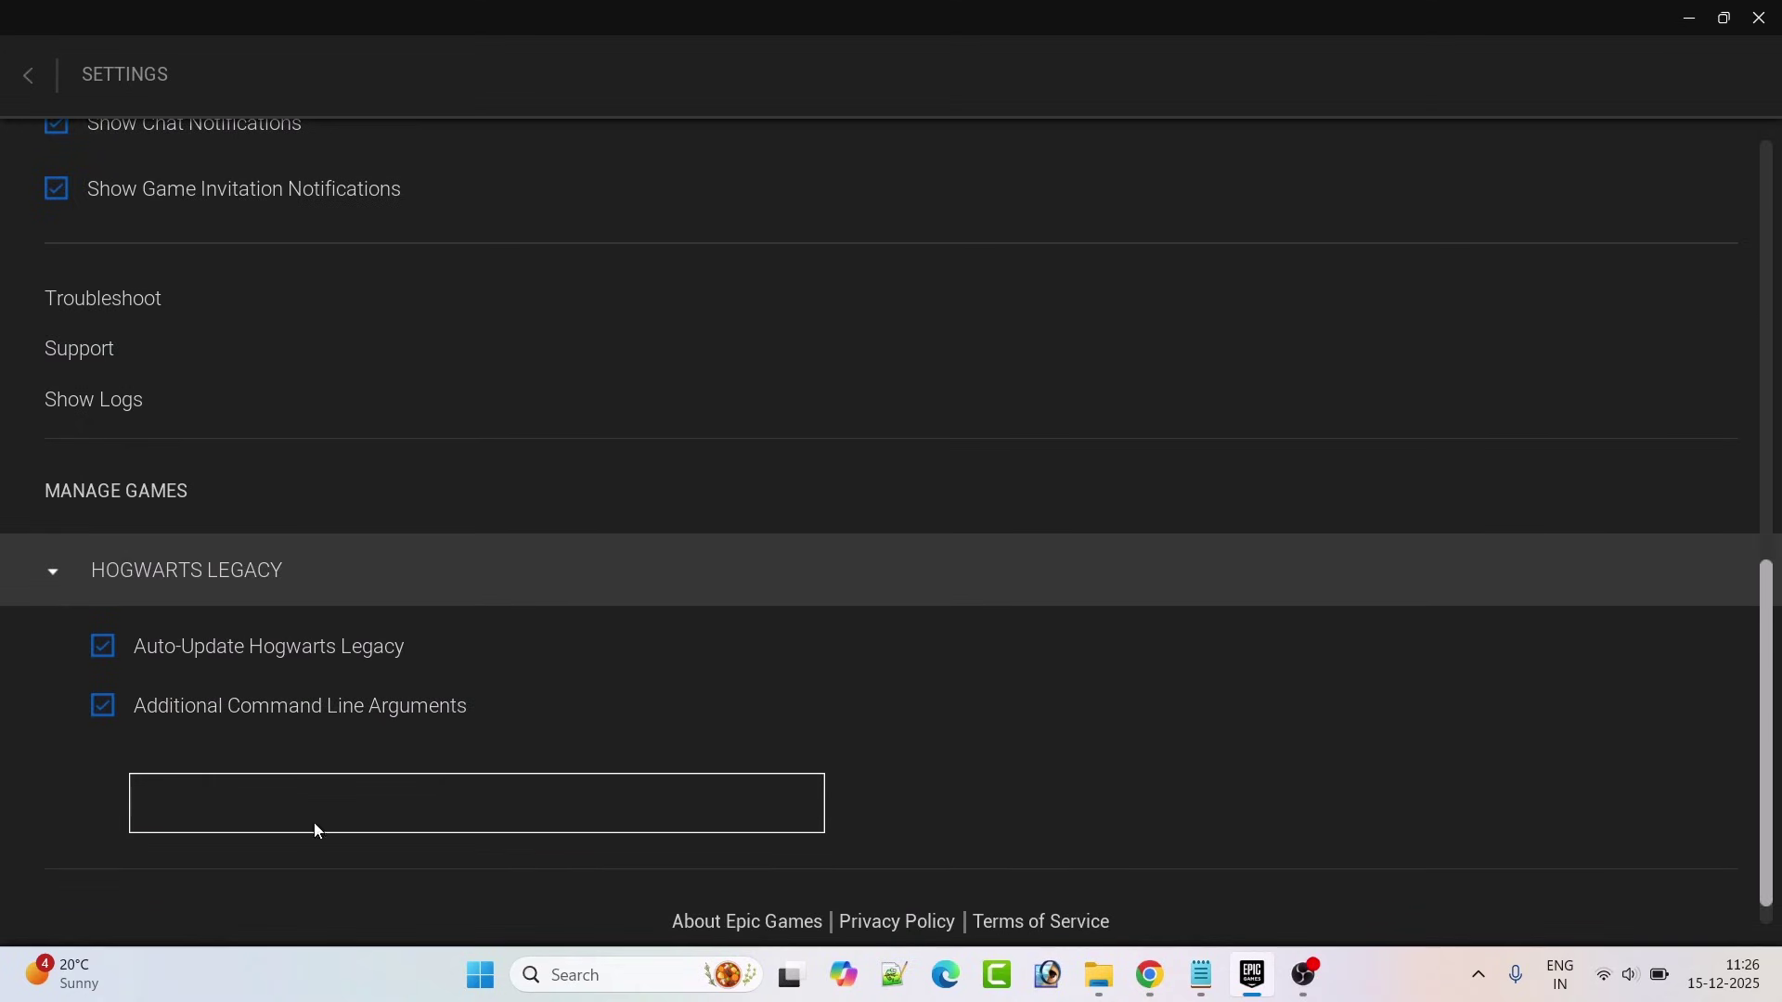
Paste the French culture code from the notes into Hogwarts Legacy's arguments field
click(1201, 974)
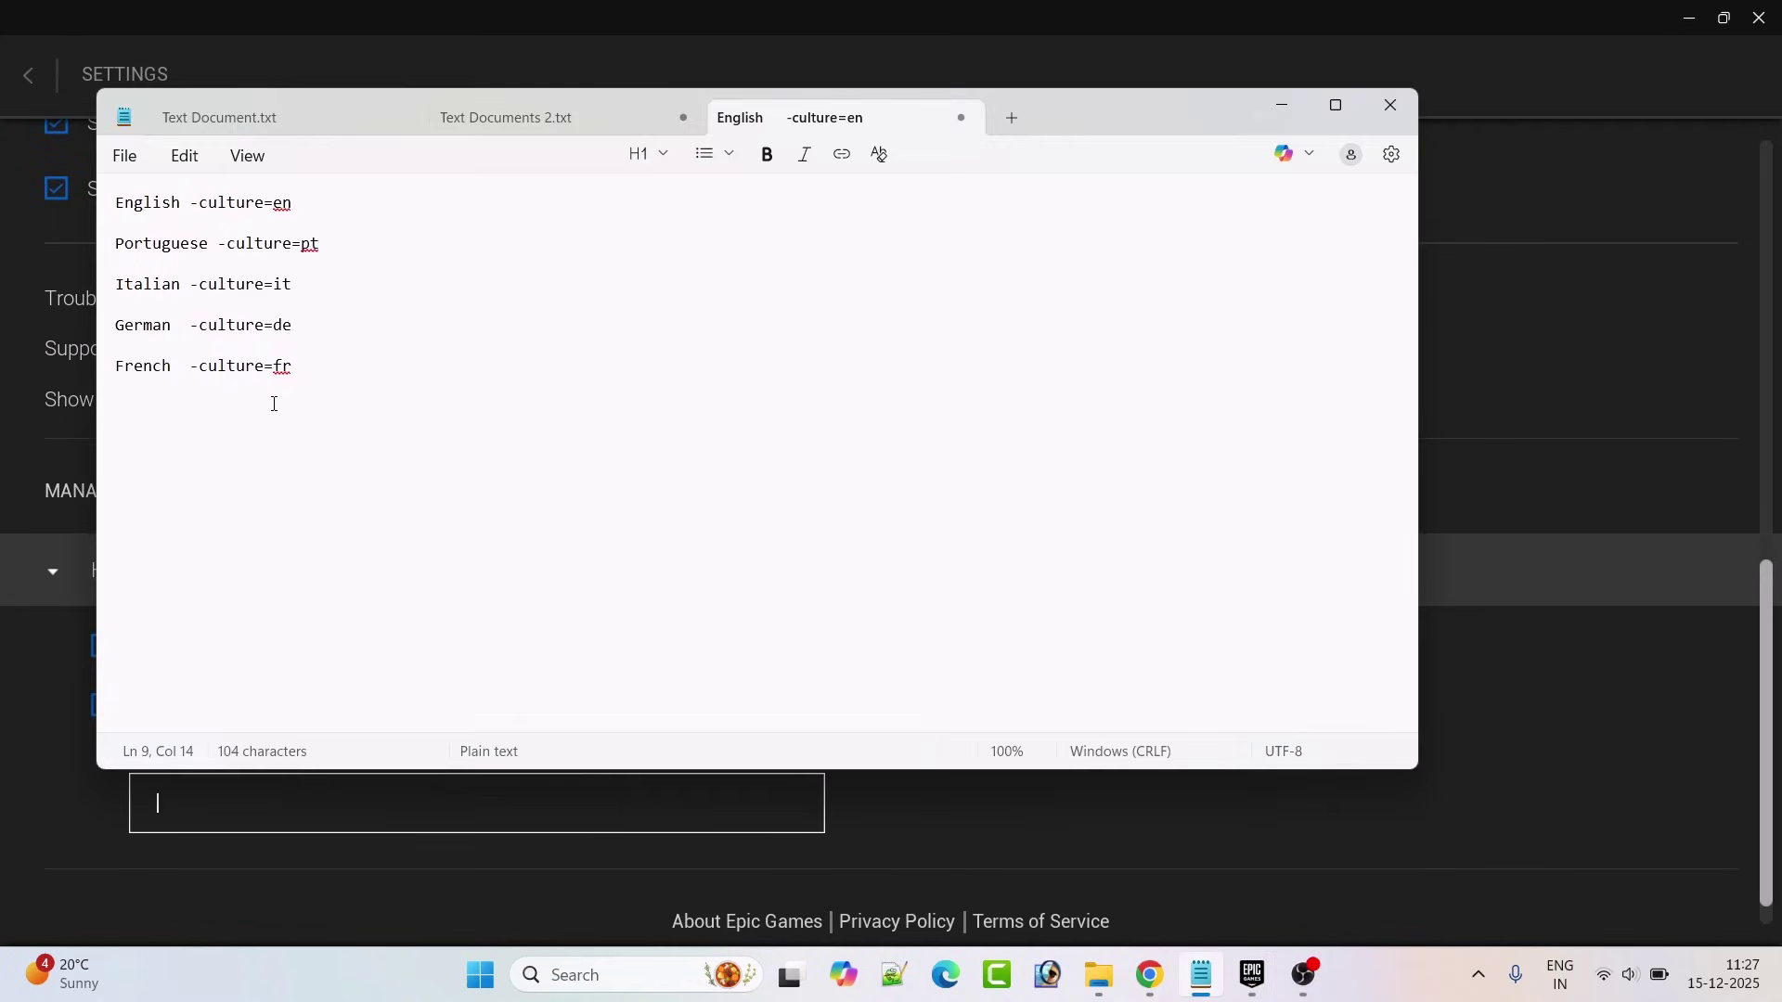
drag(296, 366, 191, 365)
key(ctrl+c)
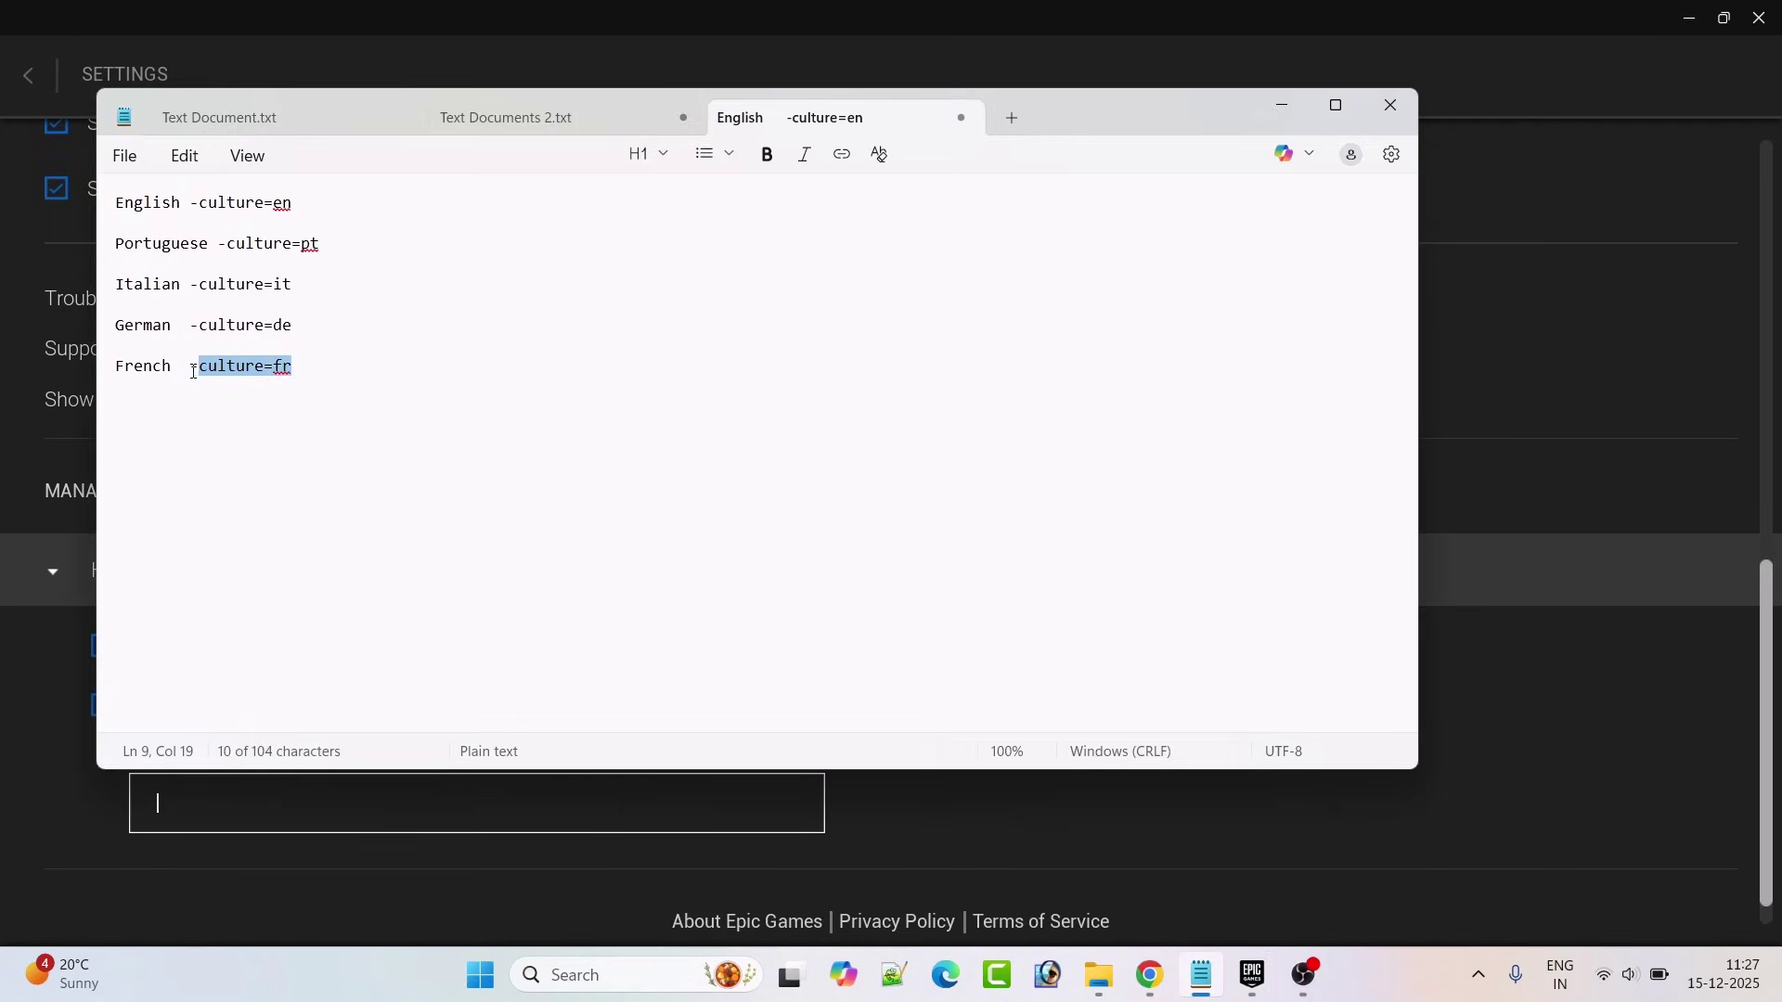
key(alt+Tab)
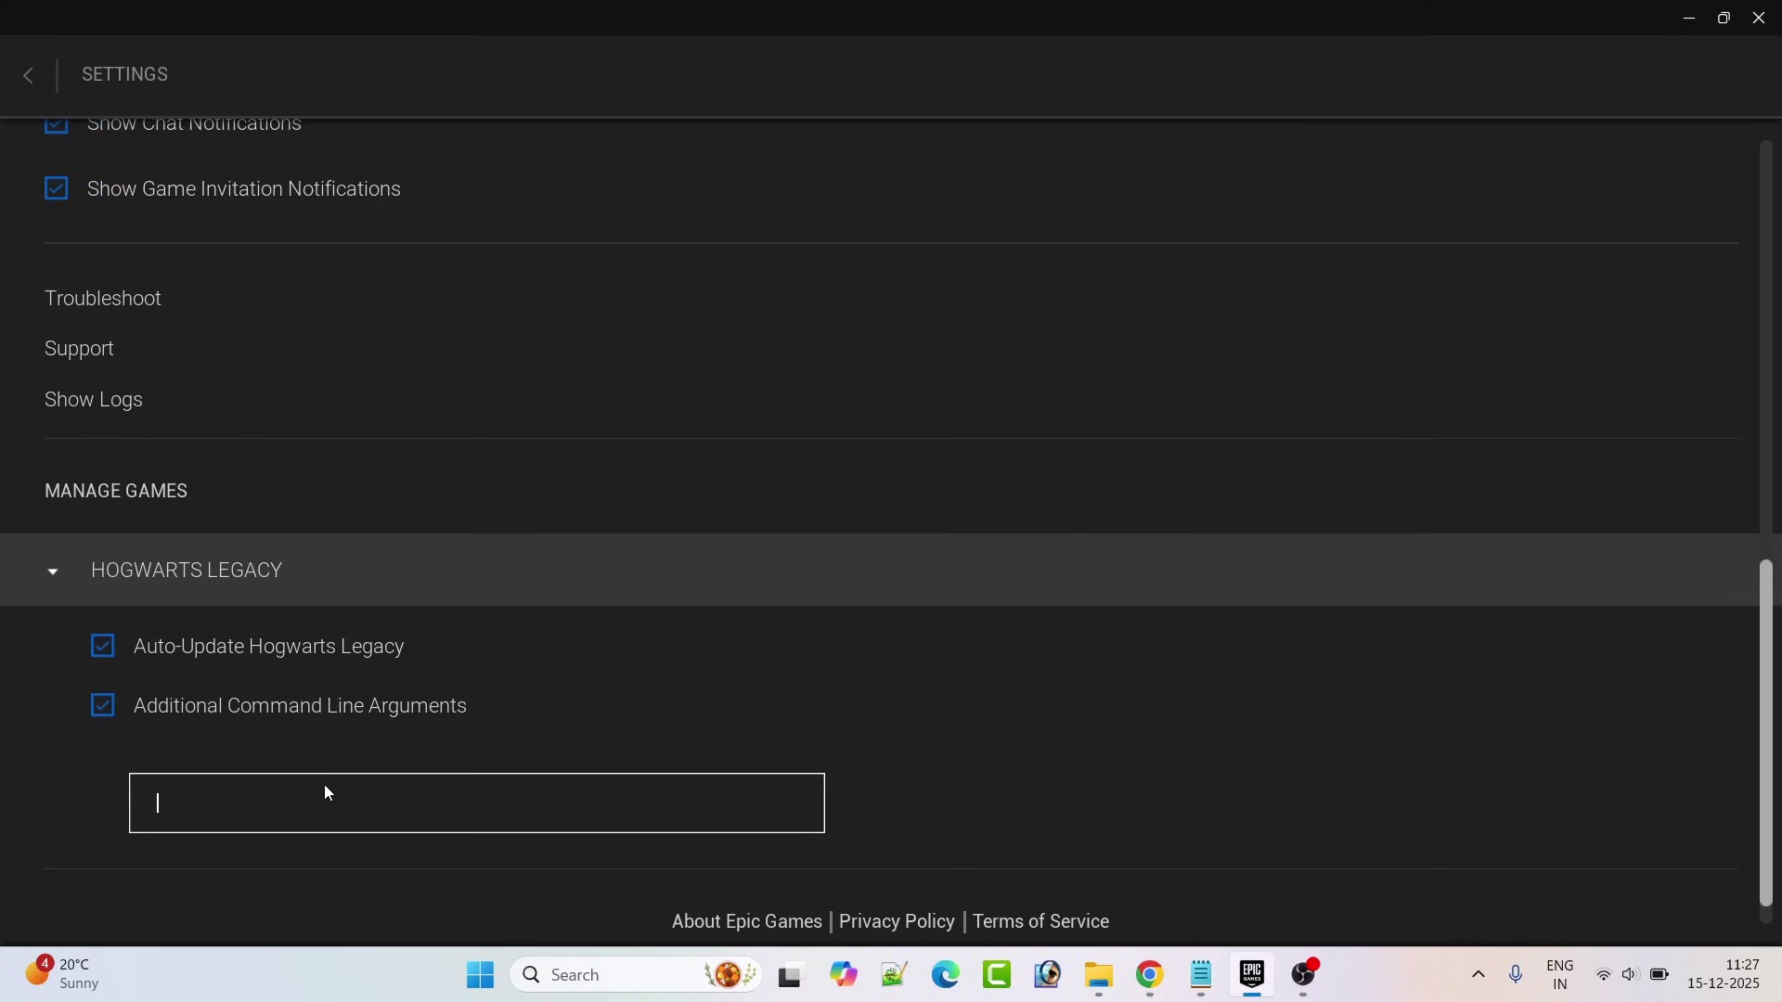
key(ctrl+v)
click(993, 776)
Copy the German code 'de' from the notes into the arguments field (-culture=de)
key(alt+Tab)
click(293, 364)
double_click(283, 324)
key(ctrl+c)
key(alt+Tab)
click(257, 803)
Switch the argument to the Portuguese code (-culture=pt) and check the Supported Languages table
key(alt+Tab)
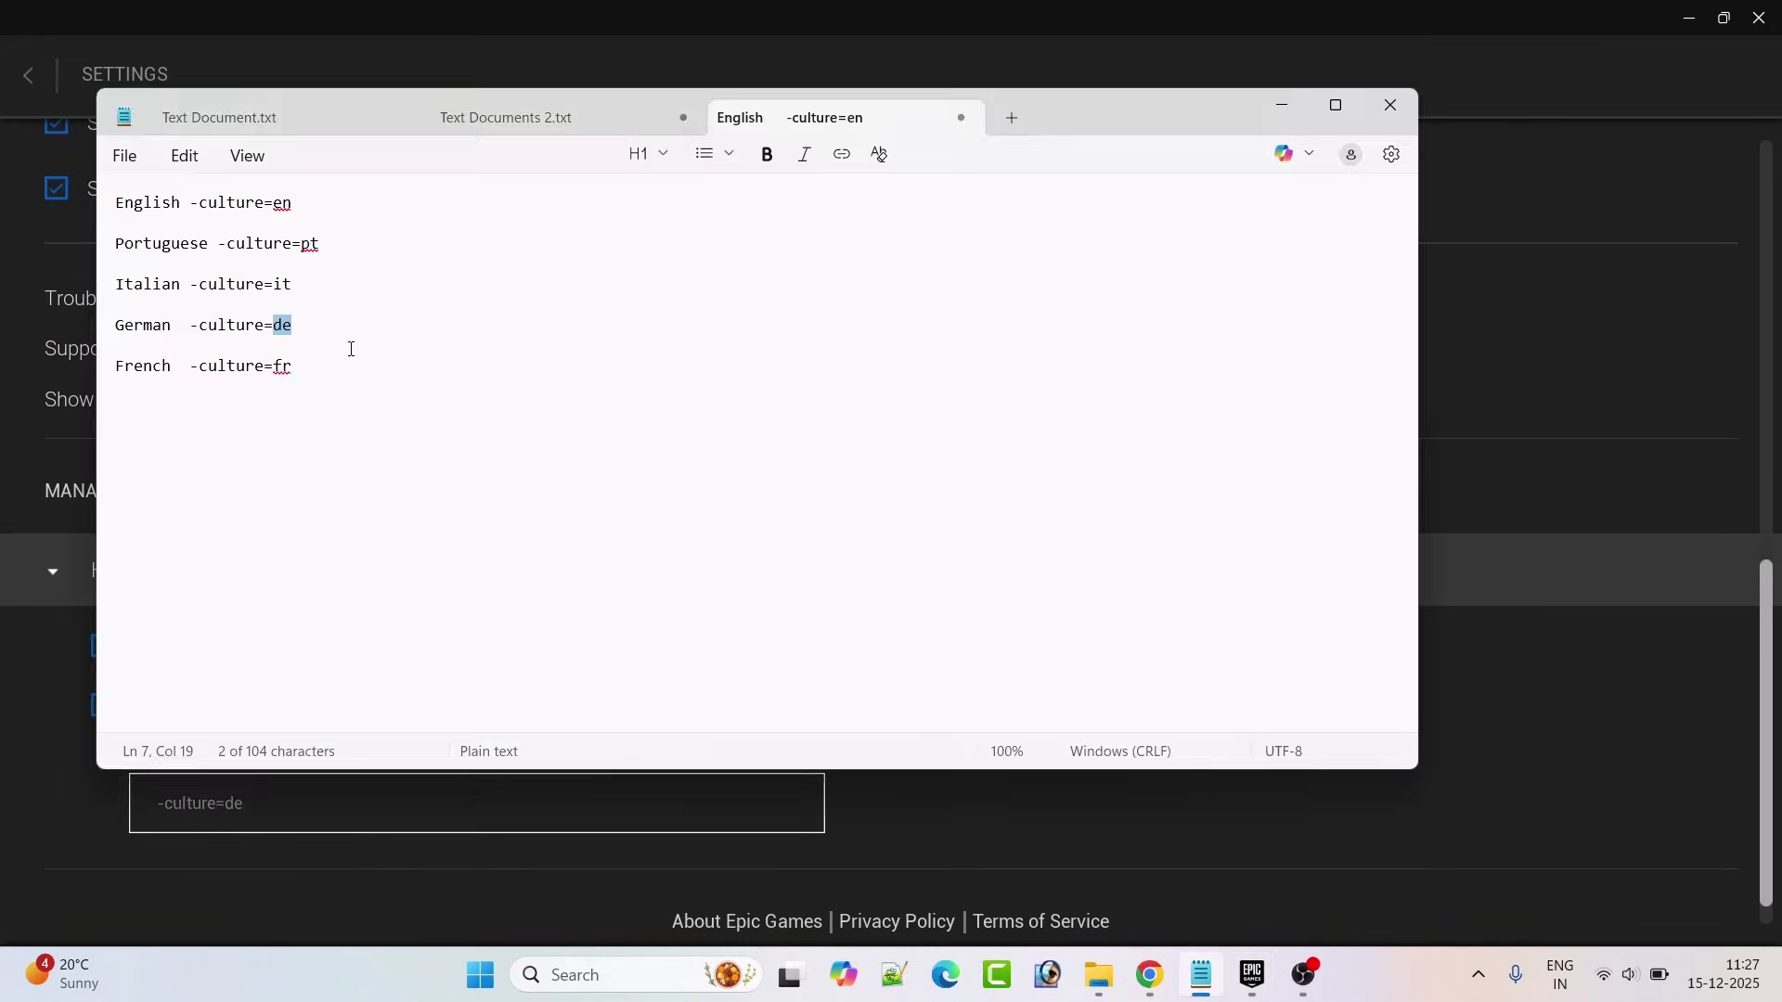
drag(321, 242, 299, 242)
key(ctrl+c)
key(alt+Tab)
click(296, 817)
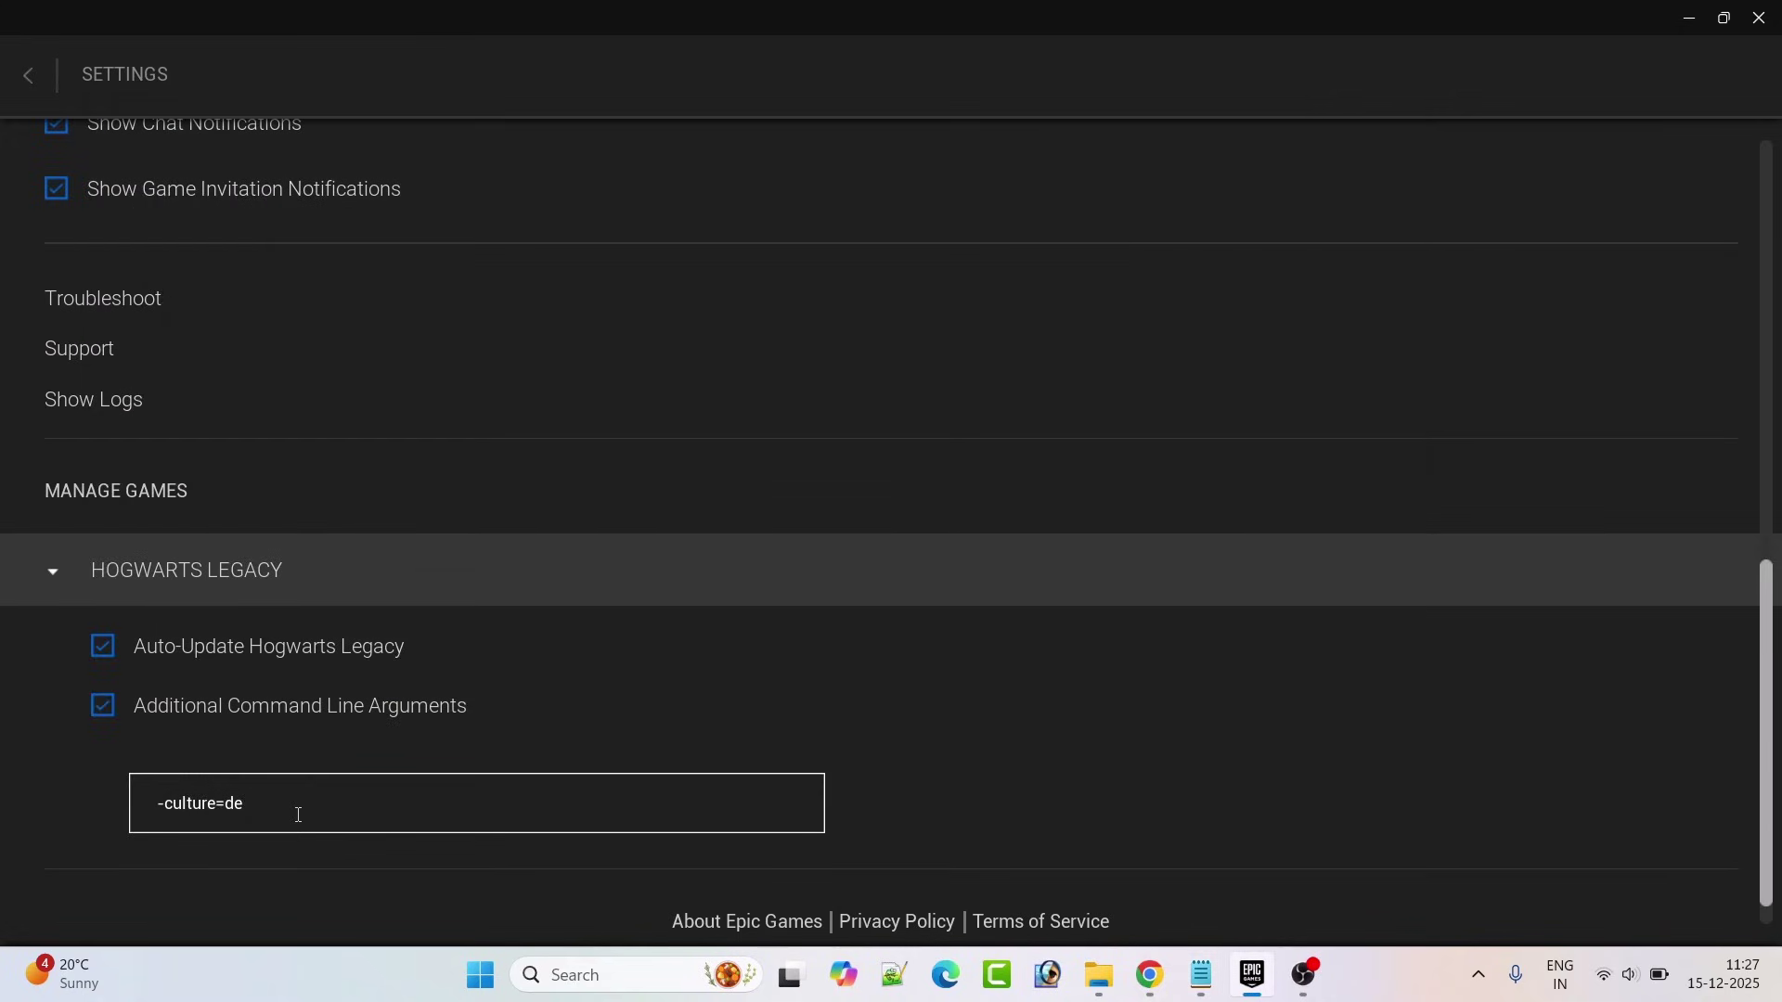
key(alt+Tab)
scroll(849, 572, up, 3)
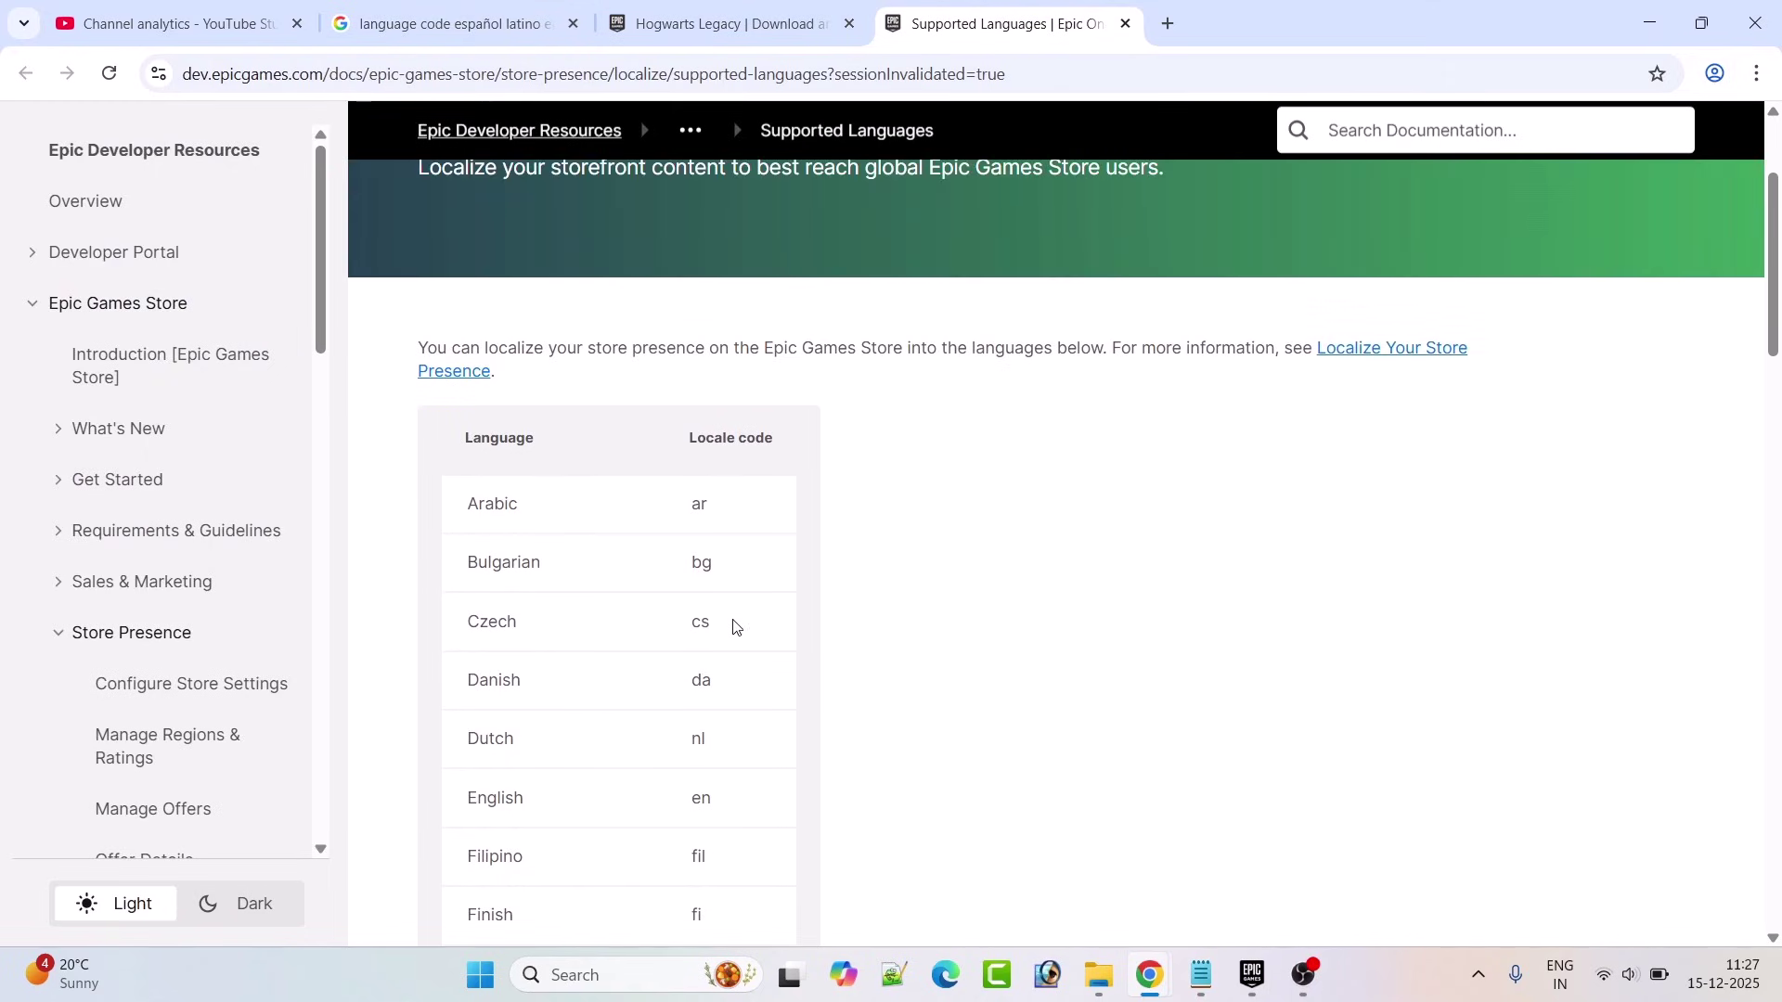
scroll(734, 627, down, 2)
scroll(734, 627, down, 5)
scroll(734, 627, down, 5)
scroll(733, 628, down, 3)
scroll(733, 626, up, 5)
scroll(735, 627, up, 5)
scroll(734, 627, up, 5)
Delete the -culture=pt text from Hogwarts Legacy's arguments field
key(alt+Tab)
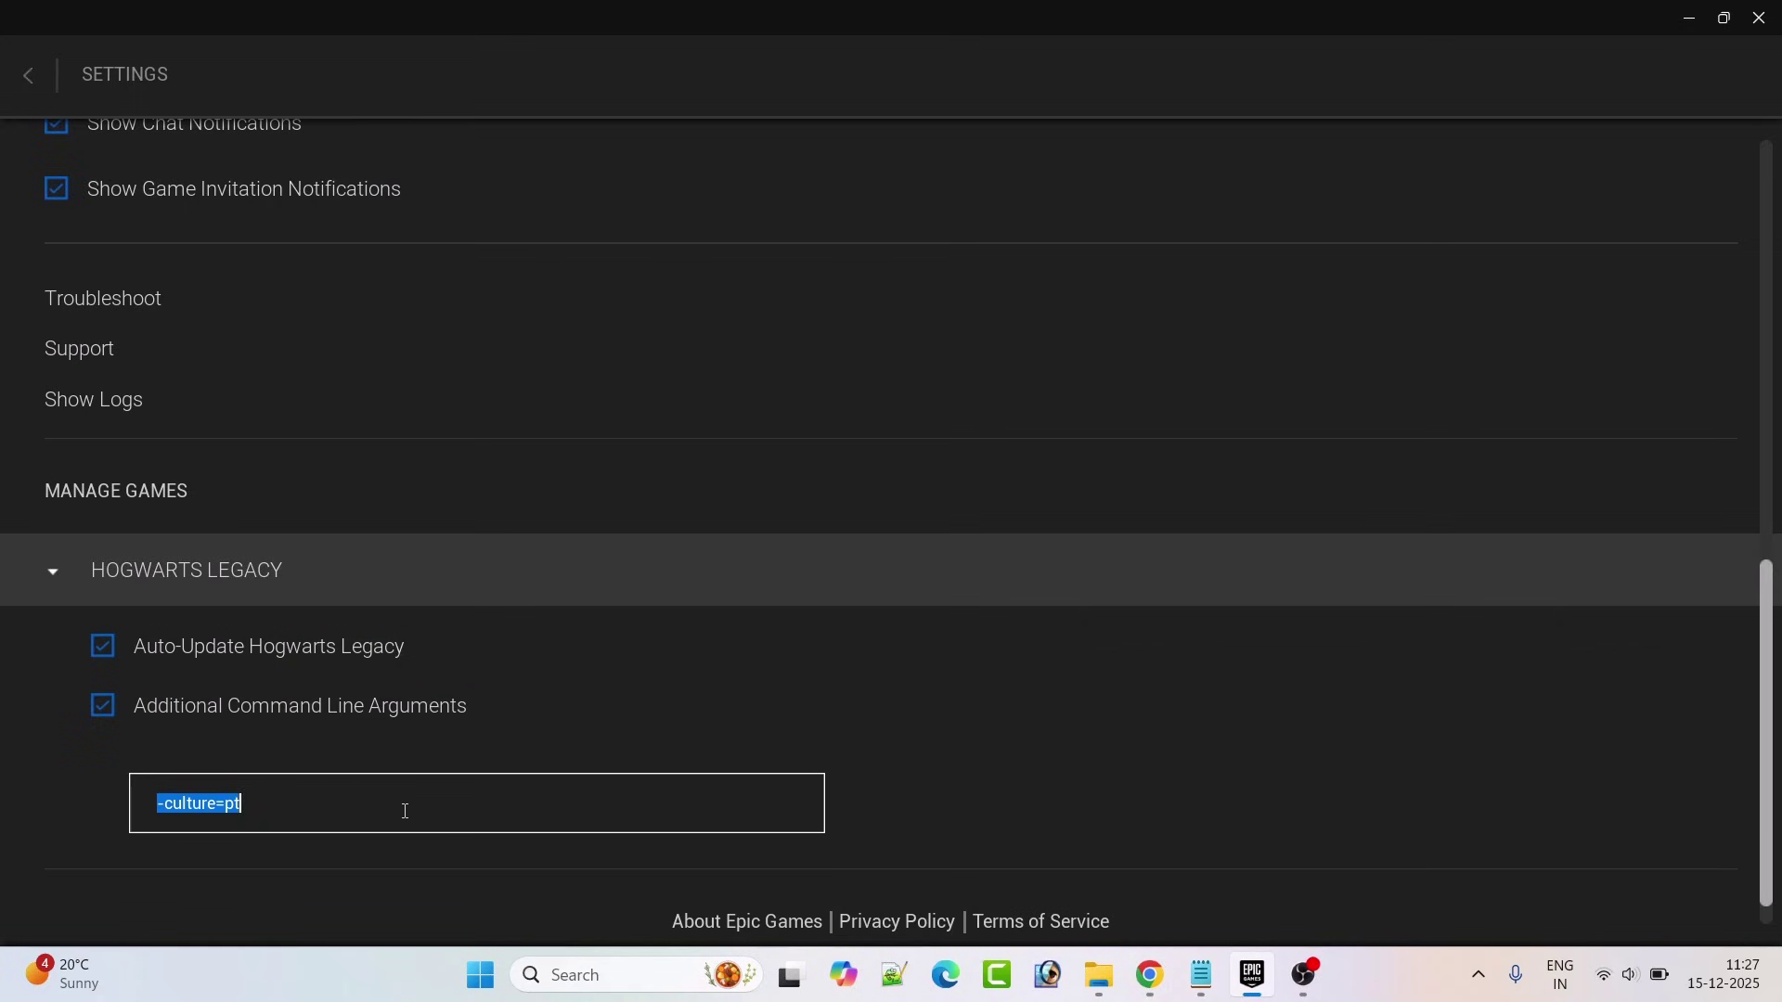
key(BackSpace)
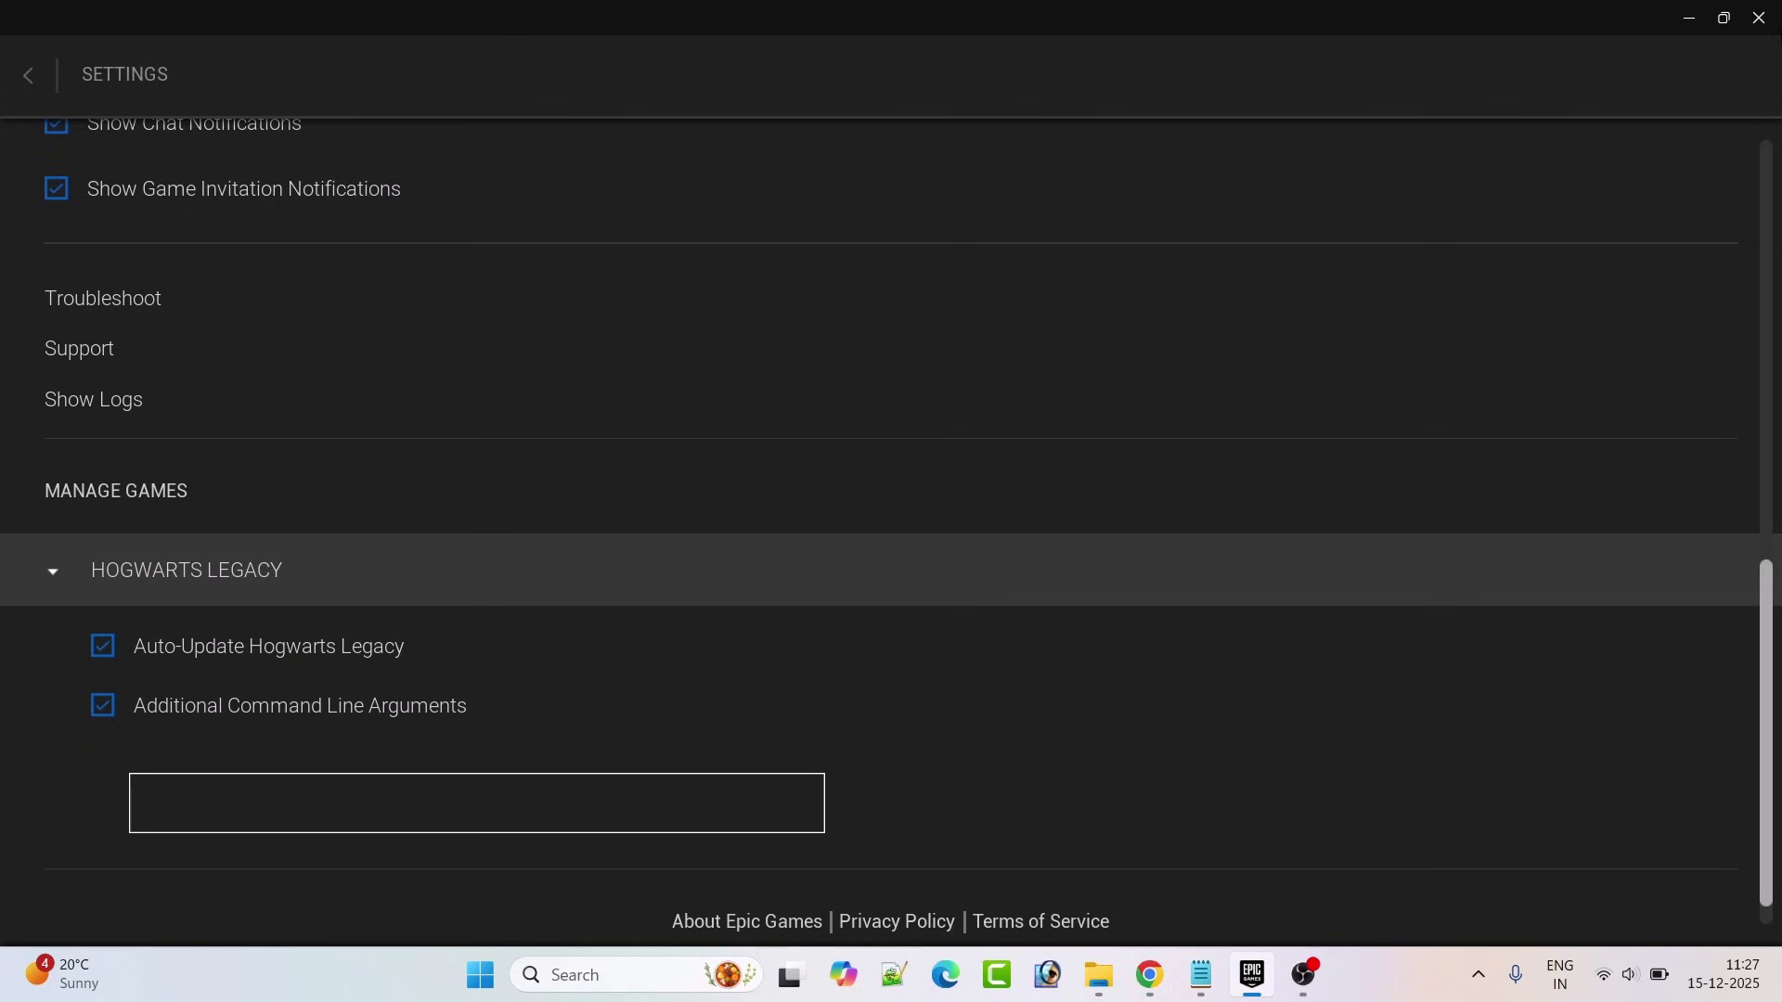